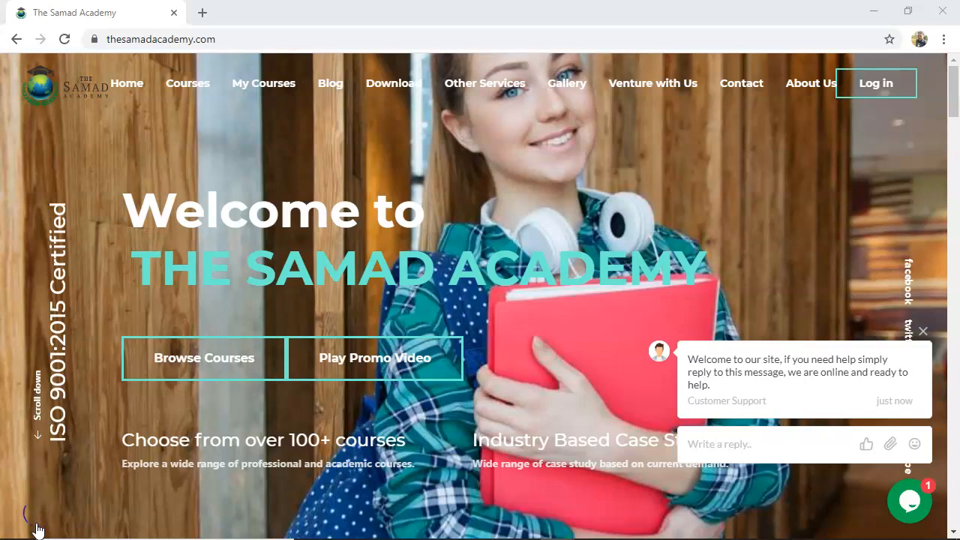
Step: Switch to the presentation and read the slide on debit and credit notes related to GSTR2
{"action": "key", "text": "alt+Tab"}
{"action": "key", "text": "alt+Tab"}
{"action": "key", "text": "alt+Tab"}
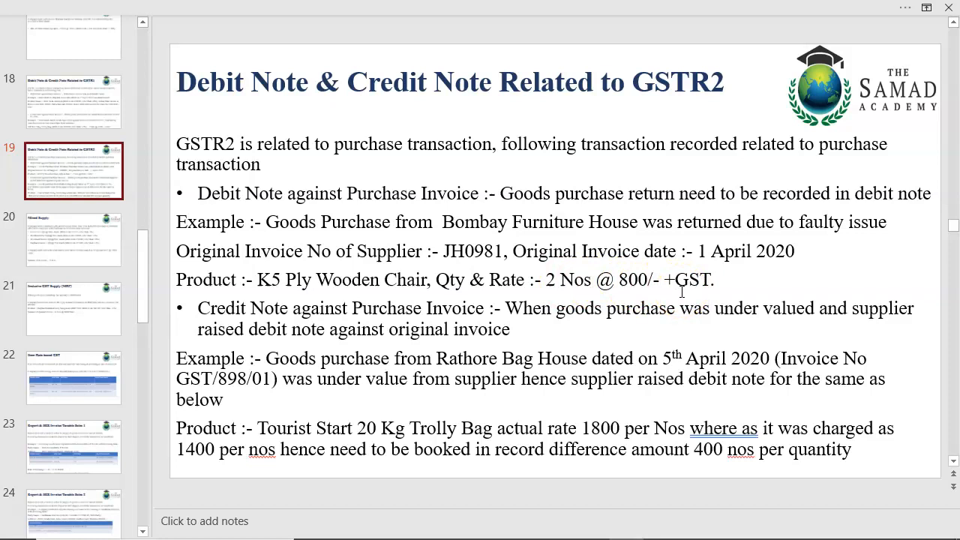
Step: Switch to TallyPrime and display the ledger vouchers of BOMBAY FURNITURE HOUSE
{"action": "key", "text": "alt+Tab"}
{"action": "key", "text": "alt+Tab"}
{"action": "key", "text": "alt+Tab"}
{"action": "key", "text": "alt+Tab"}
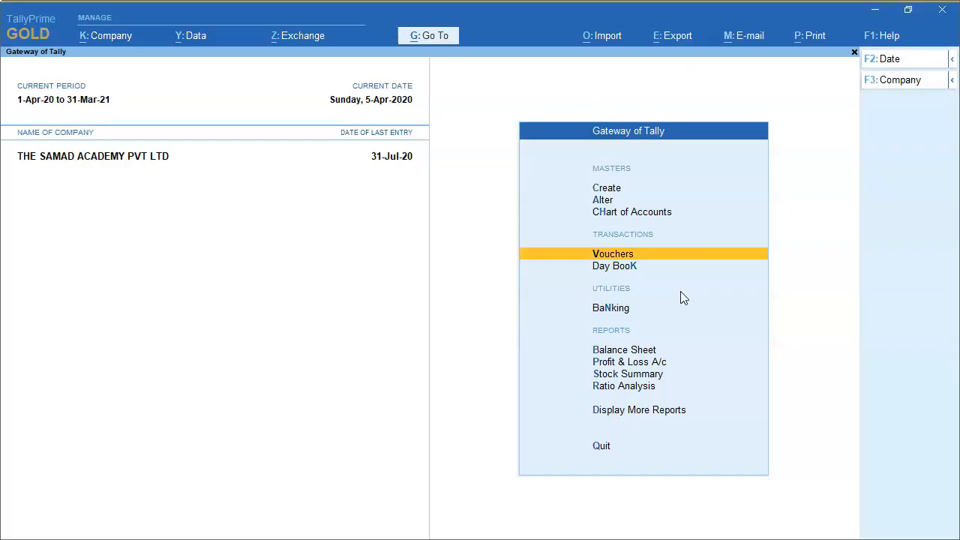
{"action": "type", "text": "dalBO"}
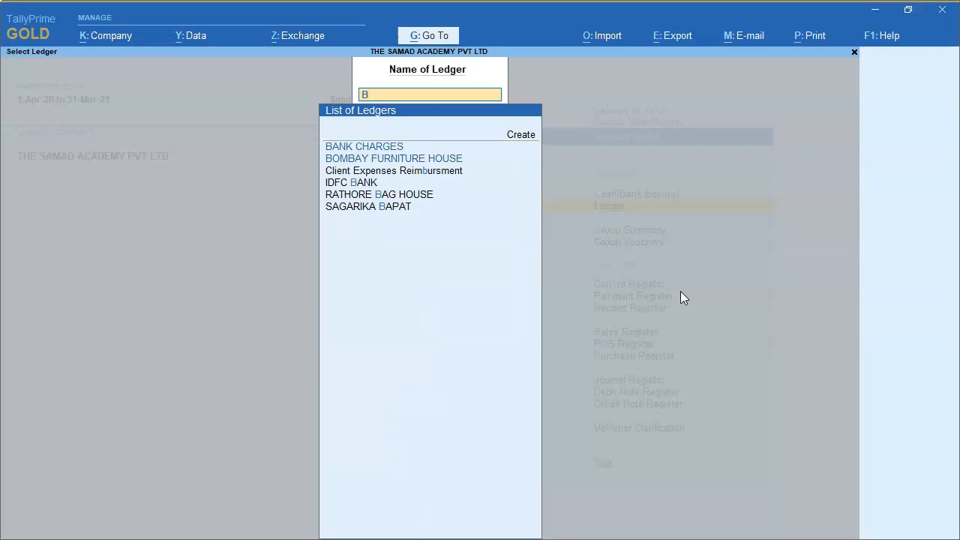
{"action": "type", "text": "M"}
{"action": "key", "text": "Return"}
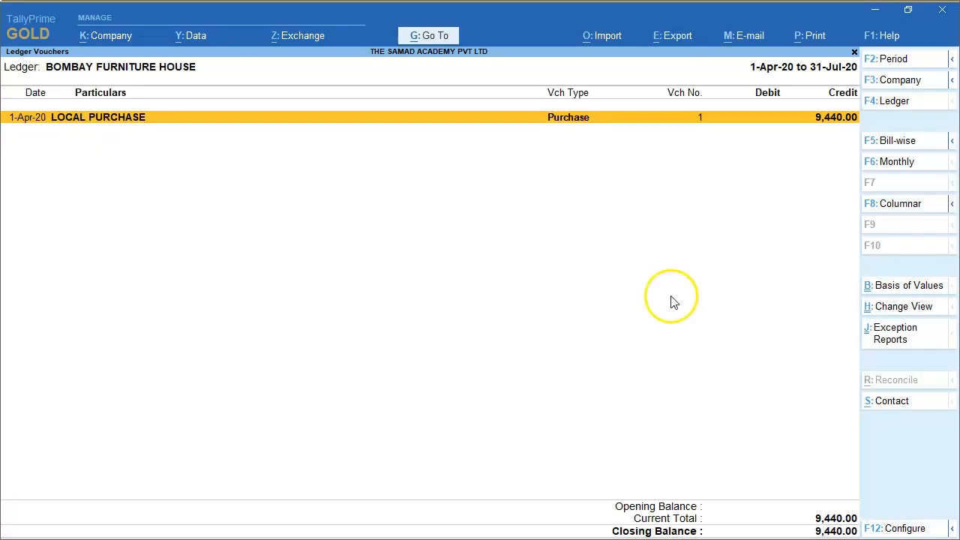
Step: Examine the supplier invoice number in the LOCAL PURCHASE voucher and return to the Gateway of Tally
{"action": "key", "text": "Return"}
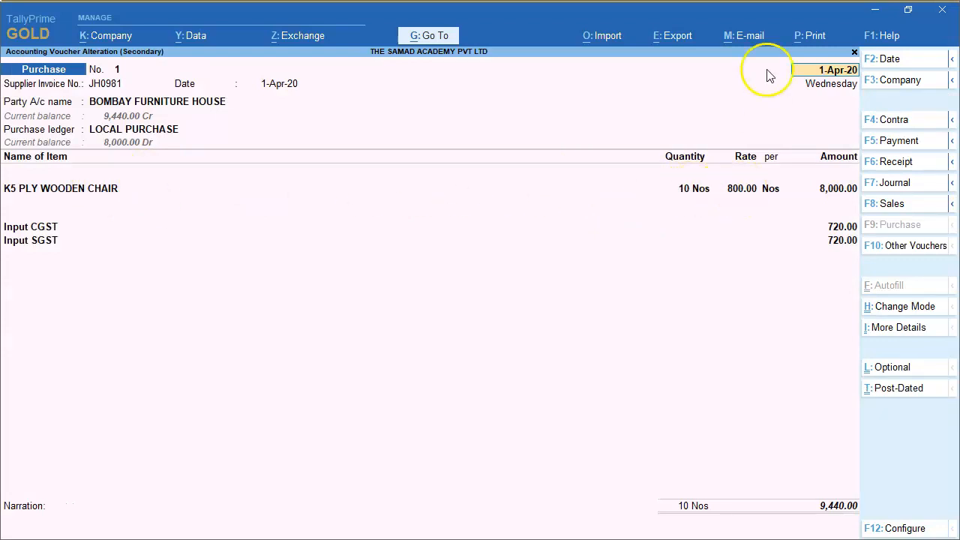
{"action": "left_click", "coordinate": [113, 85]}
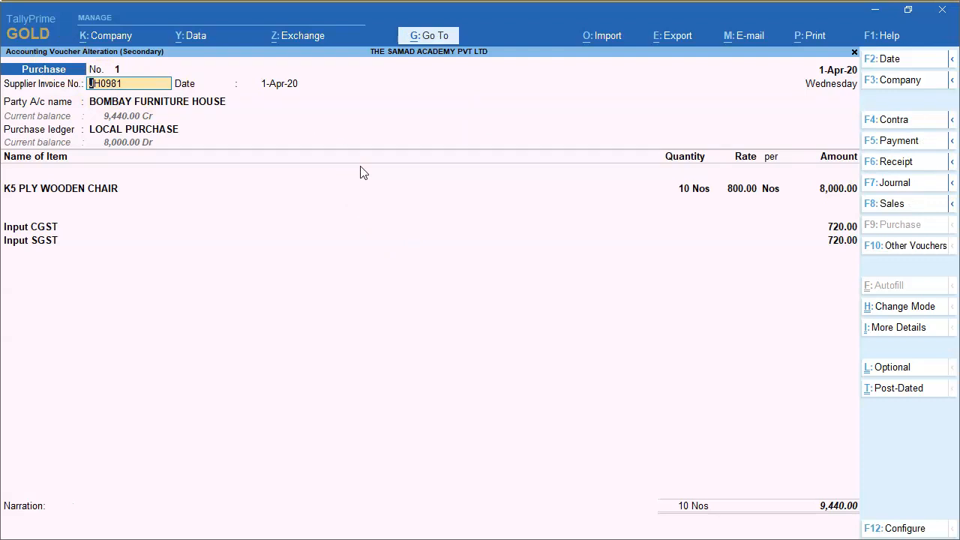
{"action": "key", "text": "Escape"}
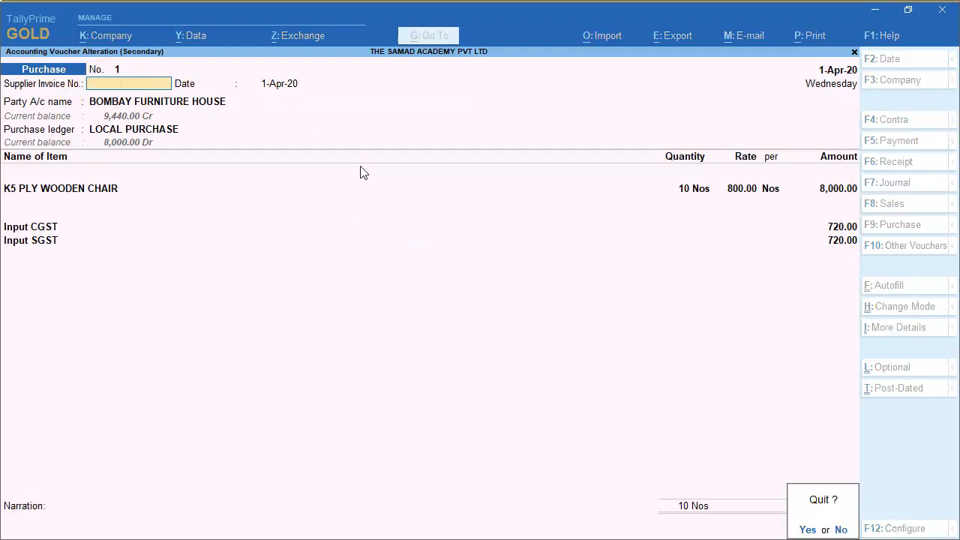
{"action": "key", "text": "y"}
{"action": "key", "text": "Escape"}
{"action": "key", "text": "Escape"}
{"action": "key", "text": "Escape"}
{"action": "key", "text": "Escape"}
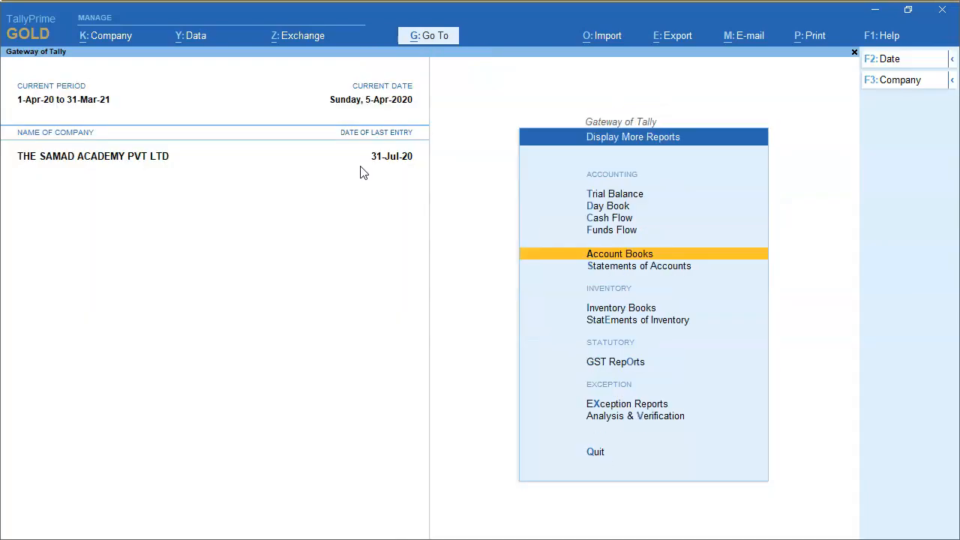
{"action": "key", "text": "Escape"}
Step: Open voucher entry and change the voucher type to Debit Note
{"action": "key", "text": "Up"}
{"action": "key", "text": "Up"}
{"action": "key", "text": "Up"}
{"action": "key", "text": "Up"}
{"action": "key", "text": "Up"}
{"action": "key", "text": "Up"}
{"action": "key", "text": "Up"}
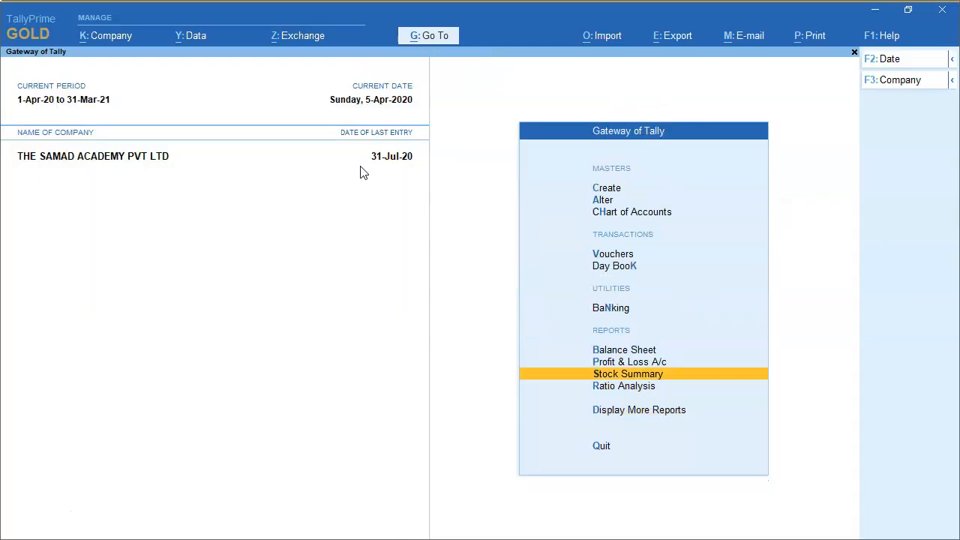
{"action": "key", "text": "Return"}
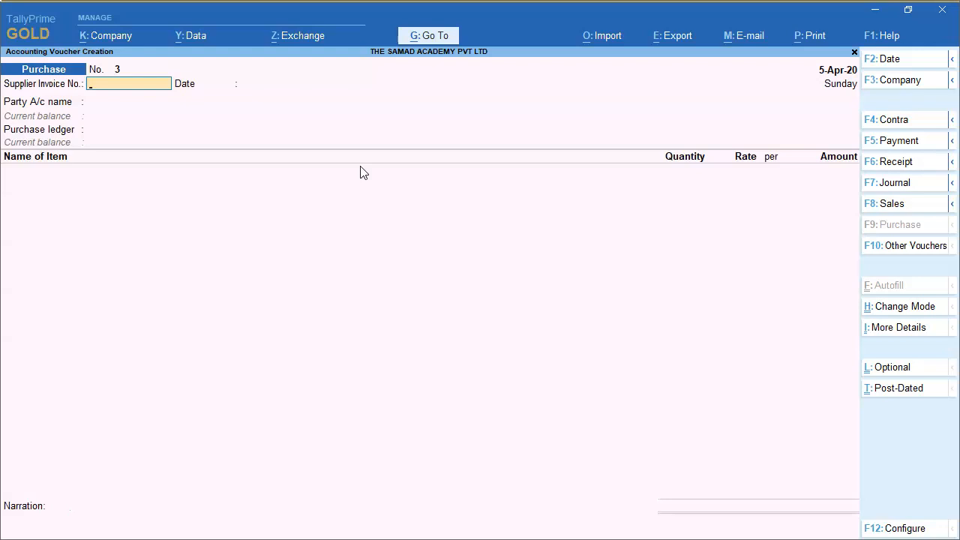
{"action": "left_click", "coordinate": [904, 255]}
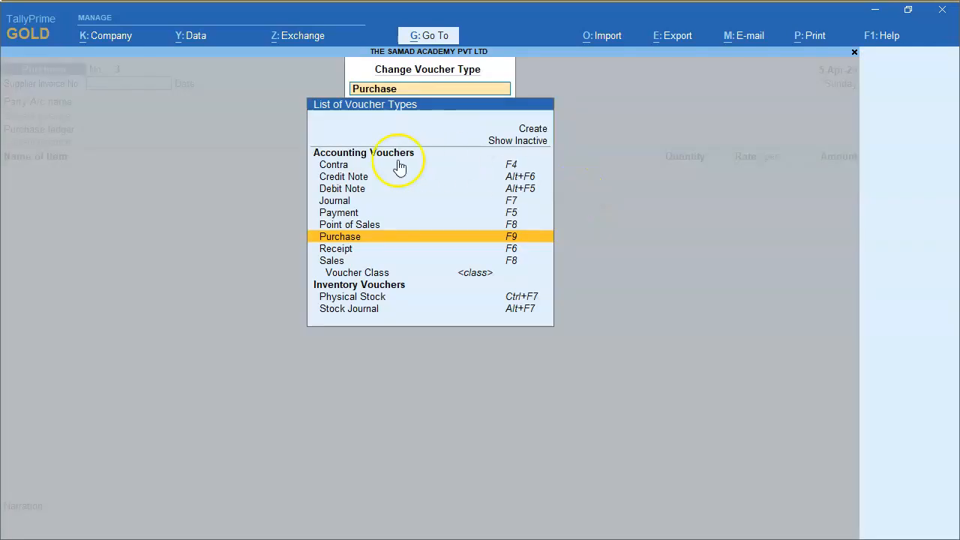
{"action": "left_click", "coordinate": [342, 190]}
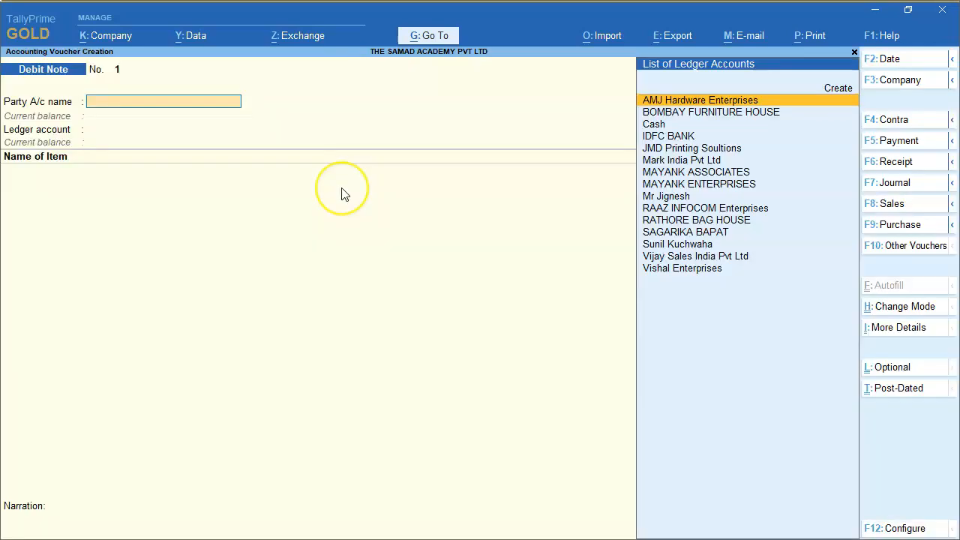
Step: Add the original invoice details to the debit note: invoice number JH0981, dated 1.4.2020
{"action": "left_click", "coordinate": [893, 338]}
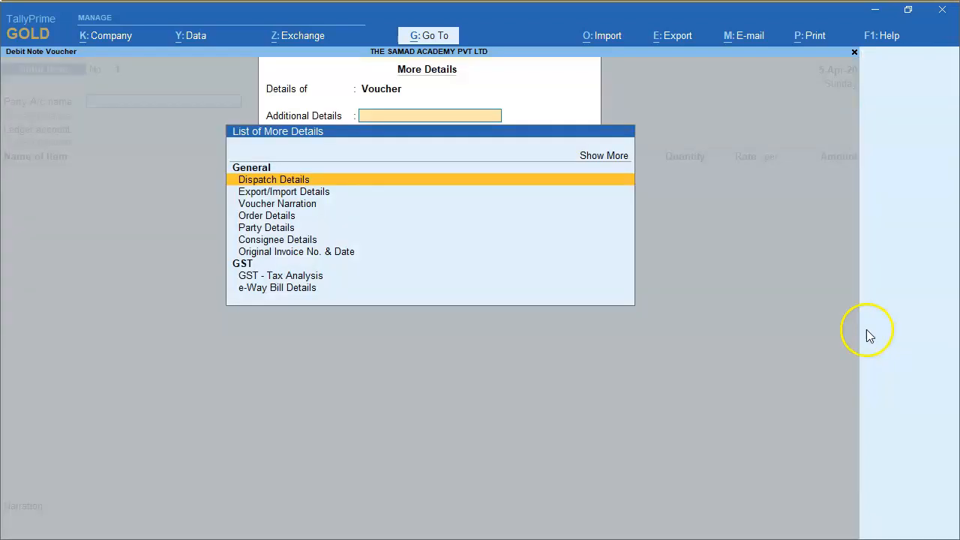
{"action": "left_click", "coordinate": [285, 253]}
{"action": "type", "text": "JH0981"}
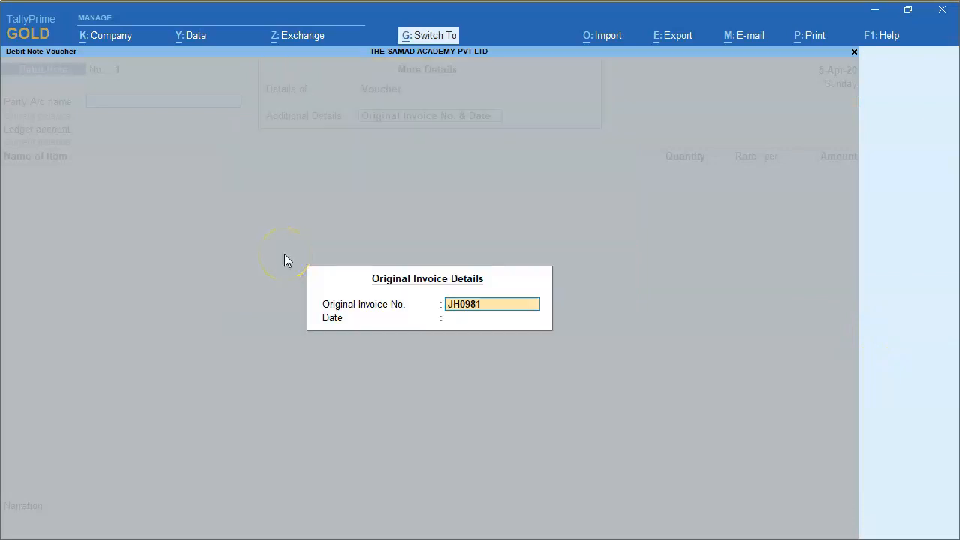
{"action": "key", "text": "Return"}
{"action": "type", "text": "1.4"}
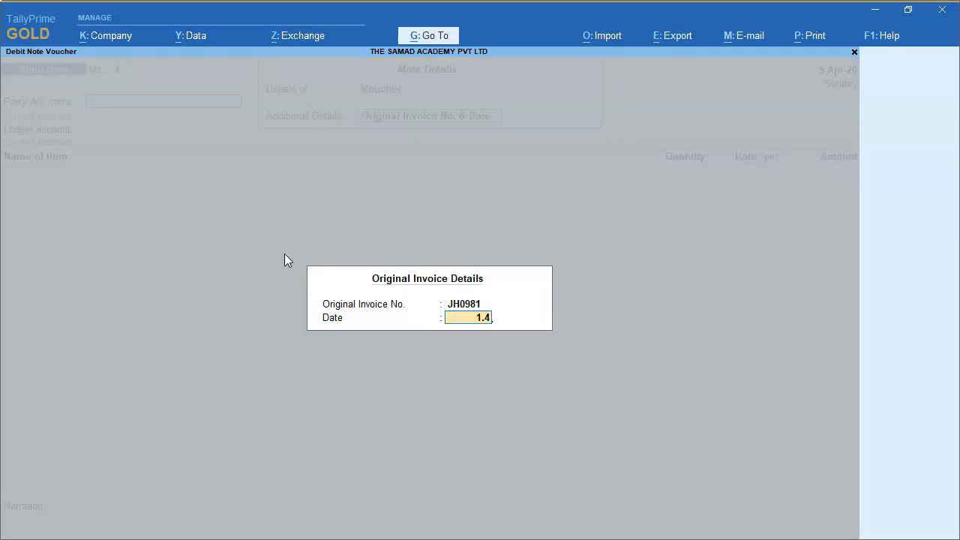
{"action": "type", "text": ".2020"}
{"action": "key", "text": "Return"}
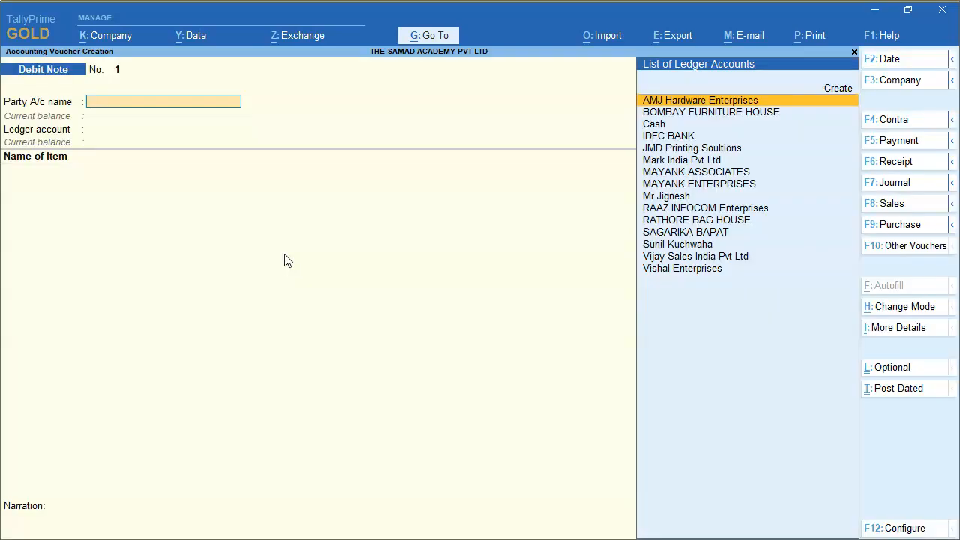
Step: Date the debit note 15 April 2020, choose BOMBAY FURNITURE HOUSE as party account and accept its party details
{"action": "left_click", "coordinate": [890, 60]}
{"action": "type", "text": "15.4"}
{"action": "key", "text": "Return"}
{"action": "type", "text": "BOM"}
{"action": "key", "text": "Return"}
{"action": "key", "text": "Return"}
{"action": "key", "text": "Return"}
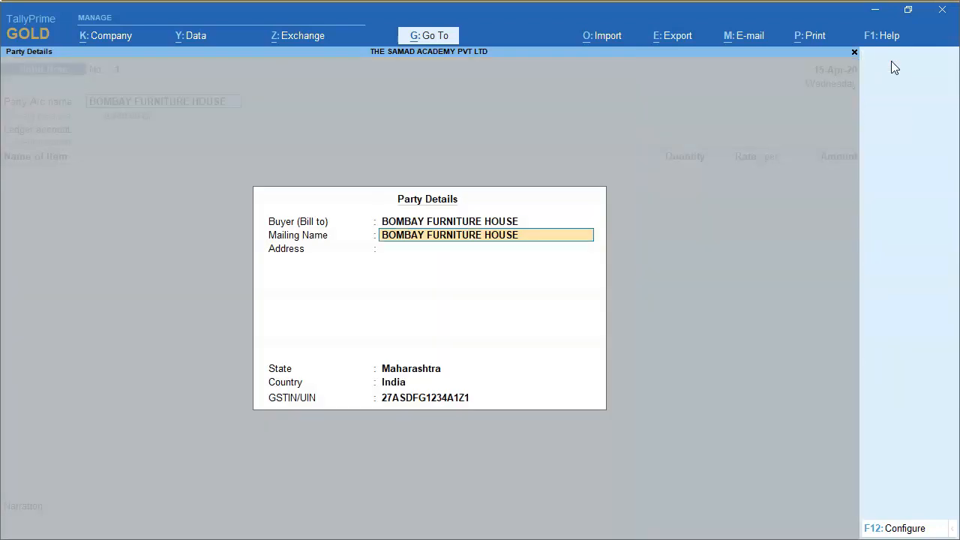
{"action": "key", "text": "ctrl+a"}
Step: Select LOCAL PURCHASE as the ledger account and accept the default tax classification details
{"action": "key", "text": "Down"}
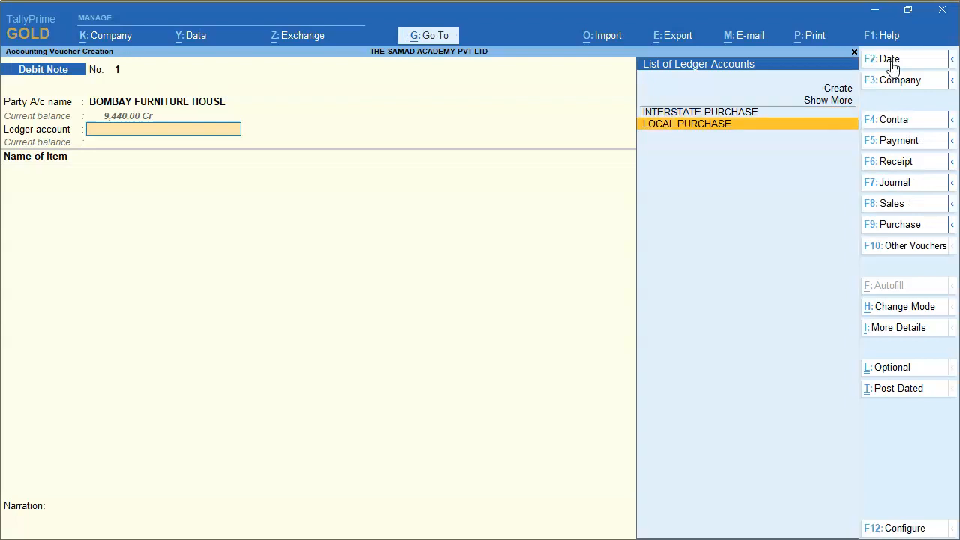
{"action": "key", "text": "Return"}
{"action": "key", "text": "Return"}
{"action": "key", "text": "Return"}
{"action": "key", "text": "Return"}
{"action": "key", "text": "Return"}
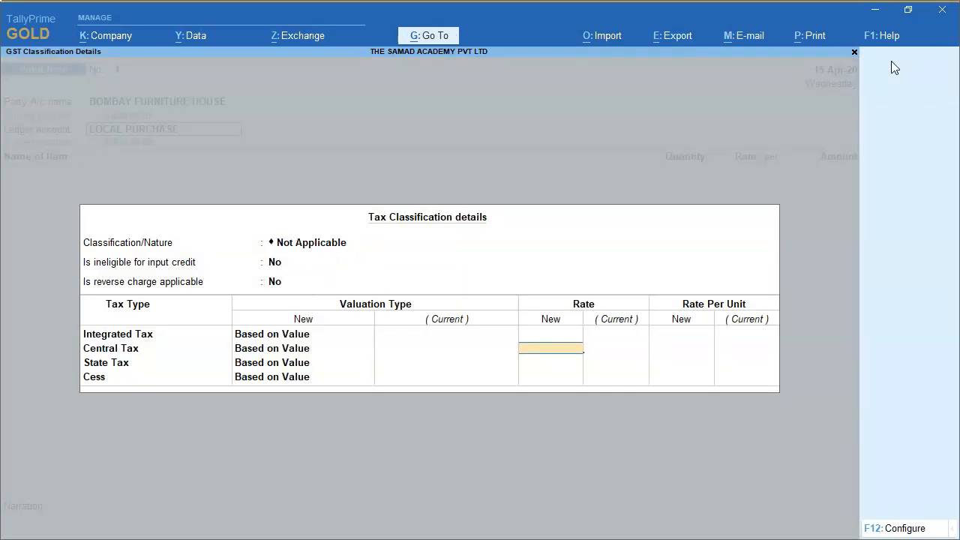
{"action": "key", "text": "Return"}
{"action": "key", "text": "Return"}
{"action": "key", "text": "Return"}
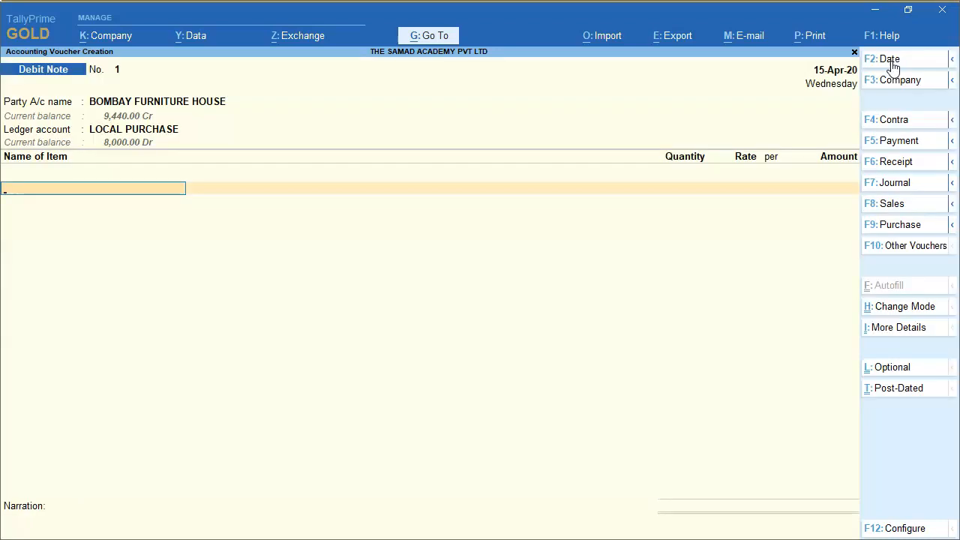
Step: Add the returned item K5 PLY WOODEN CHAIR with a quantity of 2 Nos at a rate of 800.00
{"action": "type", "text": "CHAIR"}
{"action": "key", "text": "Return"}
{"action": "type", "text": "2"}
{"action": "key", "text": "Return"}
{"action": "key", "text": "Return"}
{"action": "key", "text": "Return"}
{"action": "key", "text": "Return"}
{"action": "key", "text": "Return"}
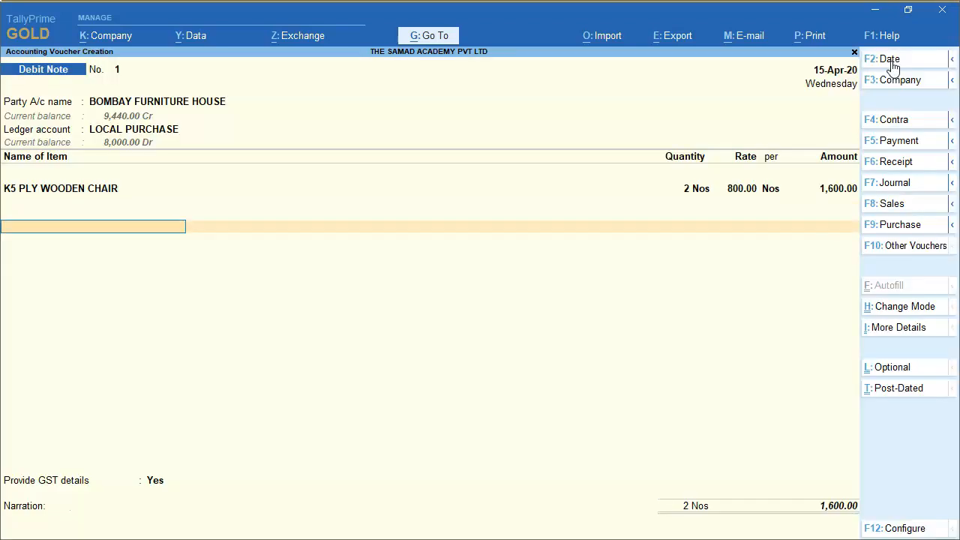
Step: Add the Input CGST and Input SGST tax ledgers below the chair item
{"action": "type", "text": "INPU"}
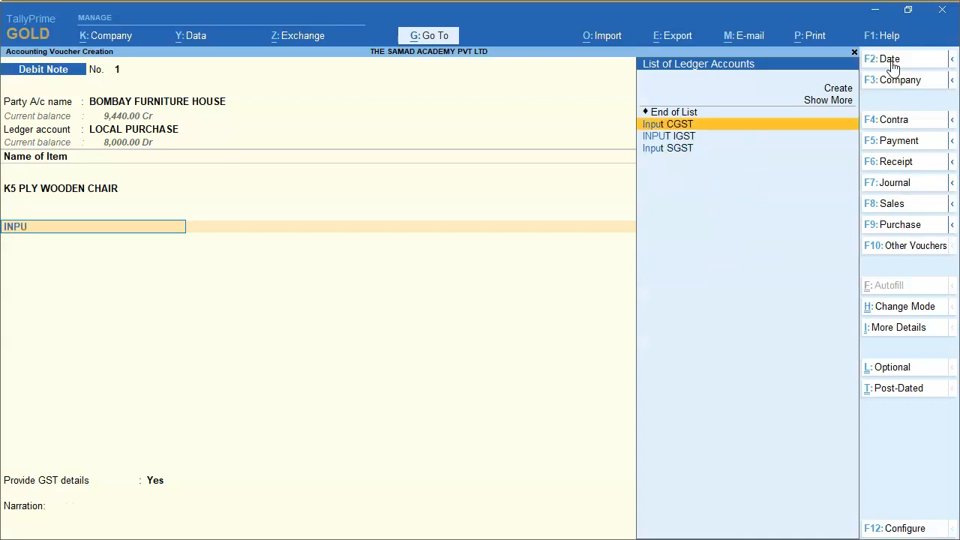
{"action": "key", "text": "Return"}
{"action": "key", "text": "Return"}
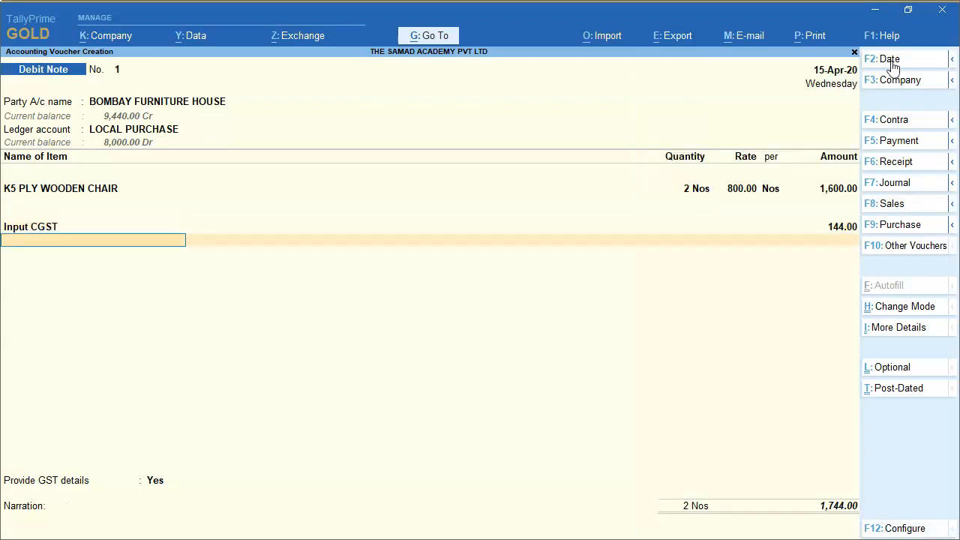
{"action": "type", "text": "INPU"}
{"action": "key", "text": "Down"}
{"action": "key", "text": "Down"}
{"action": "key", "text": "Return"}
{"action": "key", "text": "Return"}
{"action": "key", "text": "Return"}
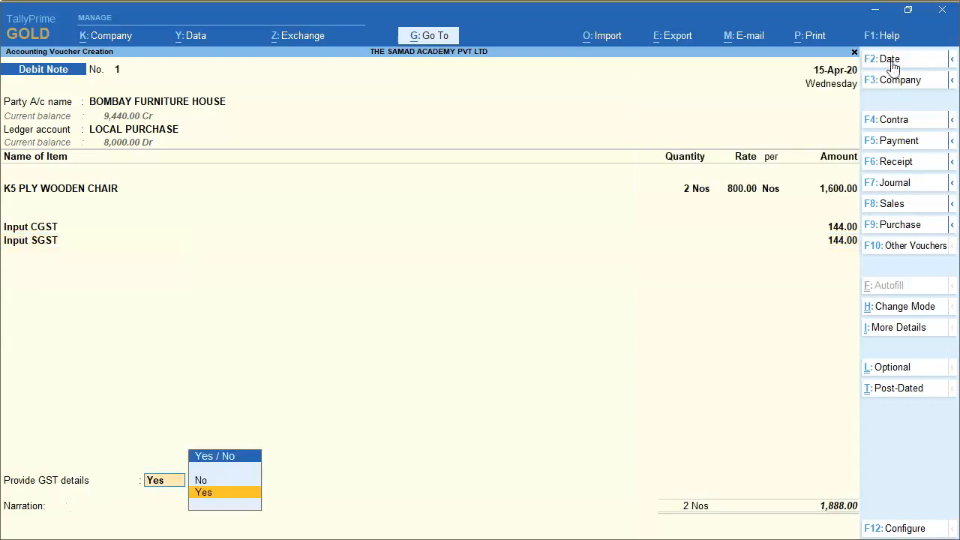
Step: Provide the GST details with reason 01-Sales Return, supplier's note number SU85855 and date 15 April
{"action": "key", "text": "Return"}
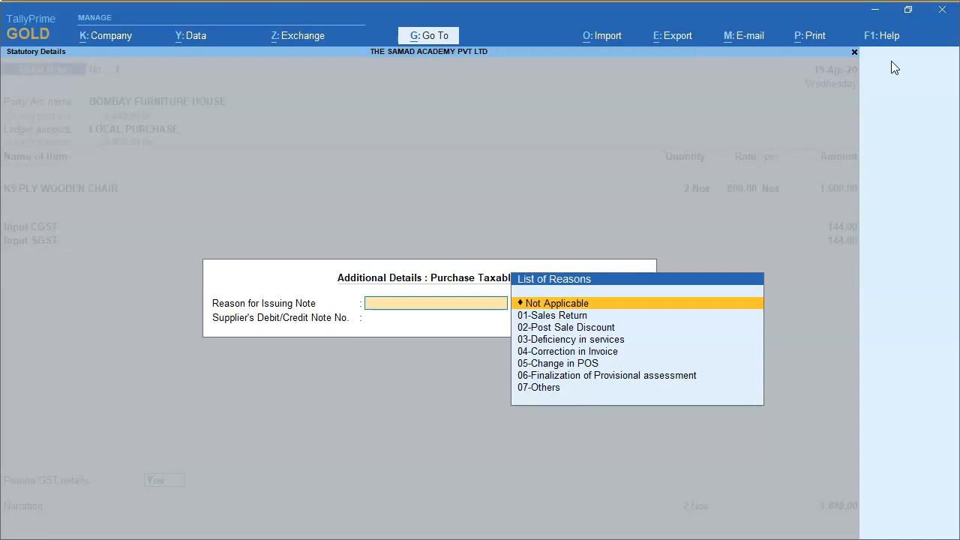
{"action": "key", "text": "Down"}
{"action": "key", "text": "Return"}
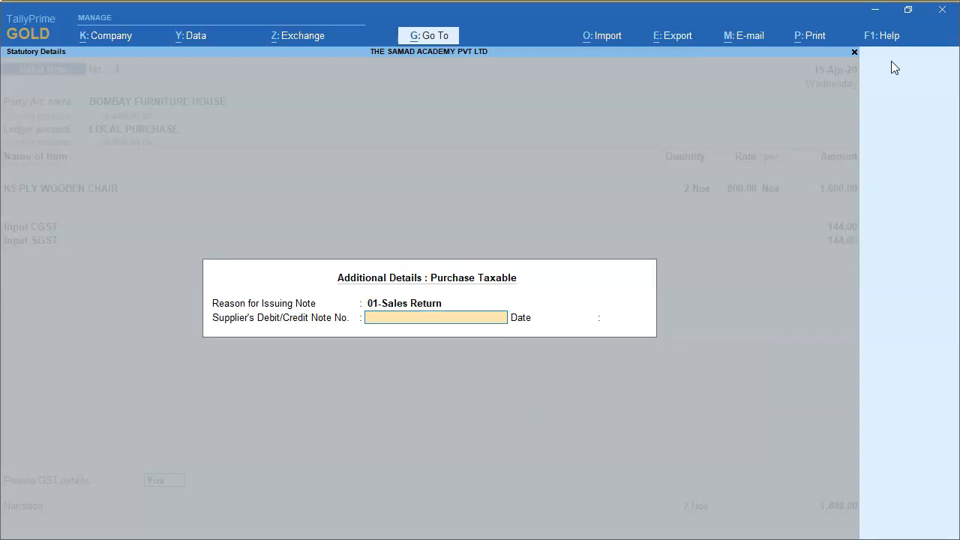
{"action": "type", "text": "SU85855"}
{"action": "key", "text": "Return"}
{"action": "type", "text": "15-4"}
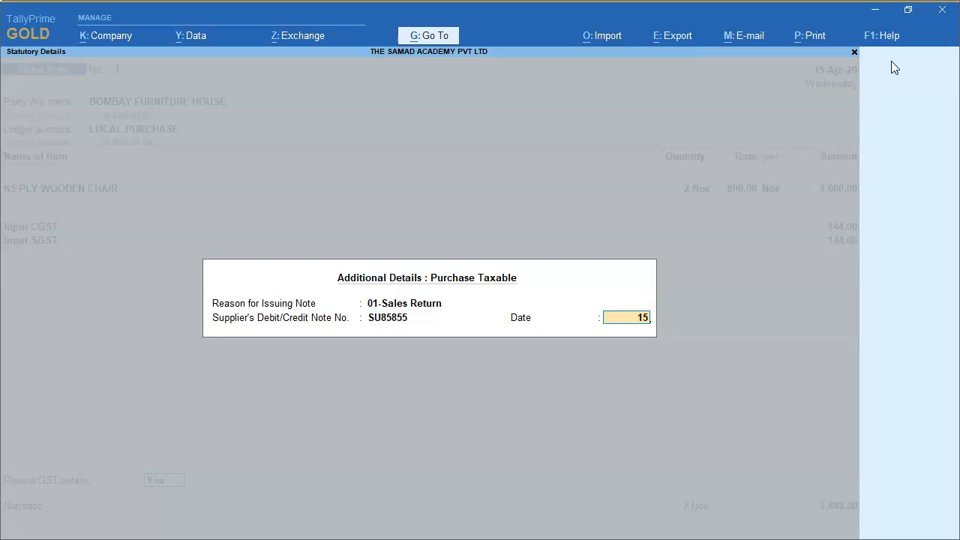
{"action": "key", "text": "Return"}
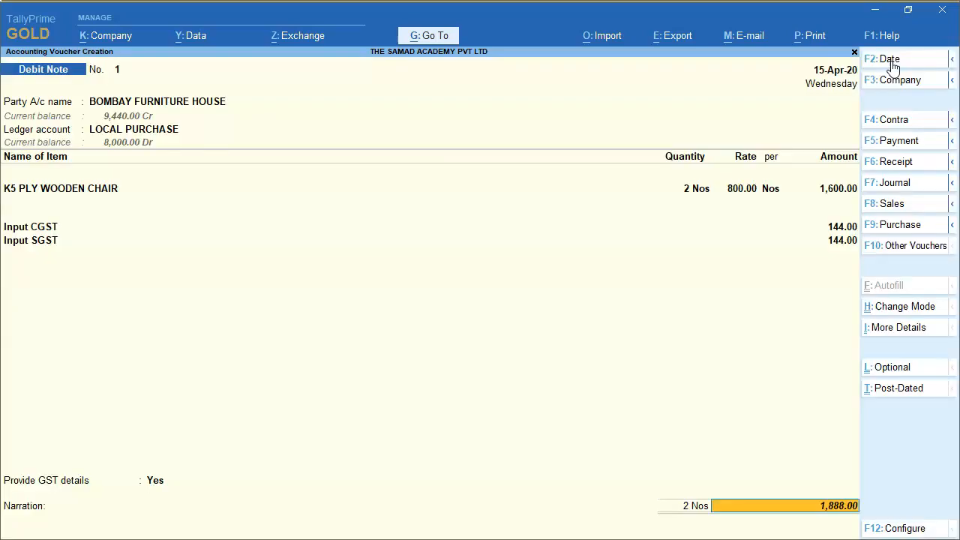
Step: Adjust 1,888.00 Dr against bill reference JH0981 and save the debit note
{"action": "key", "text": "Return"}
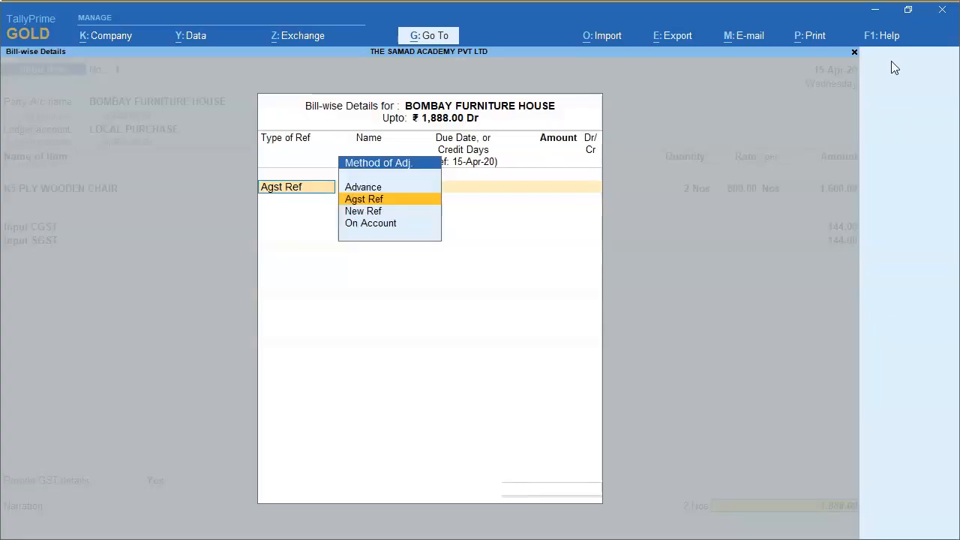
{"action": "key", "text": "Return"}
{"action": "key", "text": "Return"}
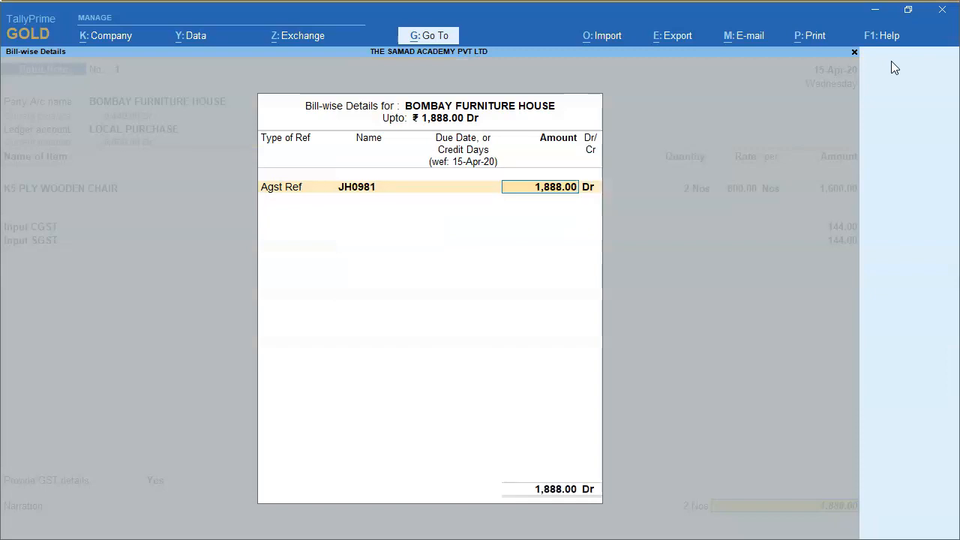
{"action": "key", "text": "Return"}
{"action": "key", "text": "Return"}
{"action": "key", "text": "Return"}
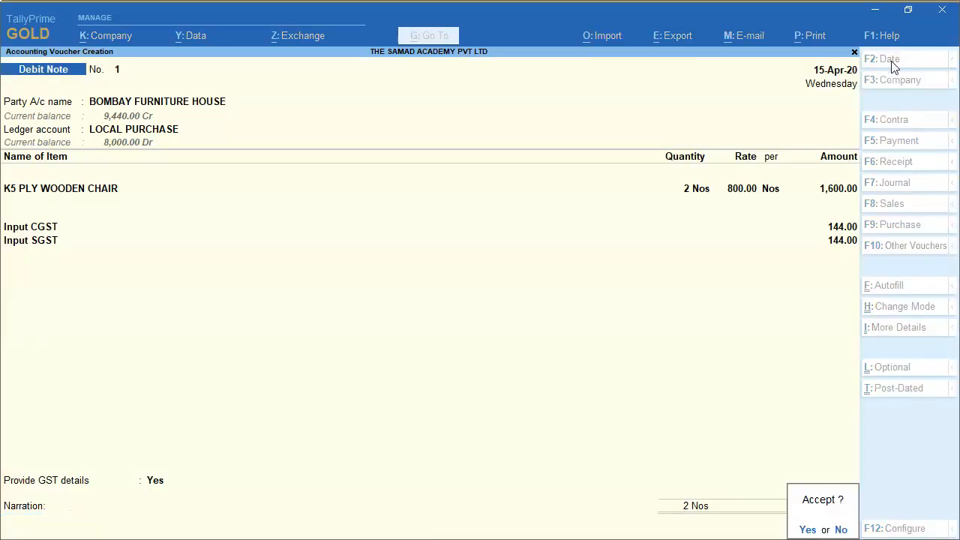
{"action": "key", "text": "Return"}
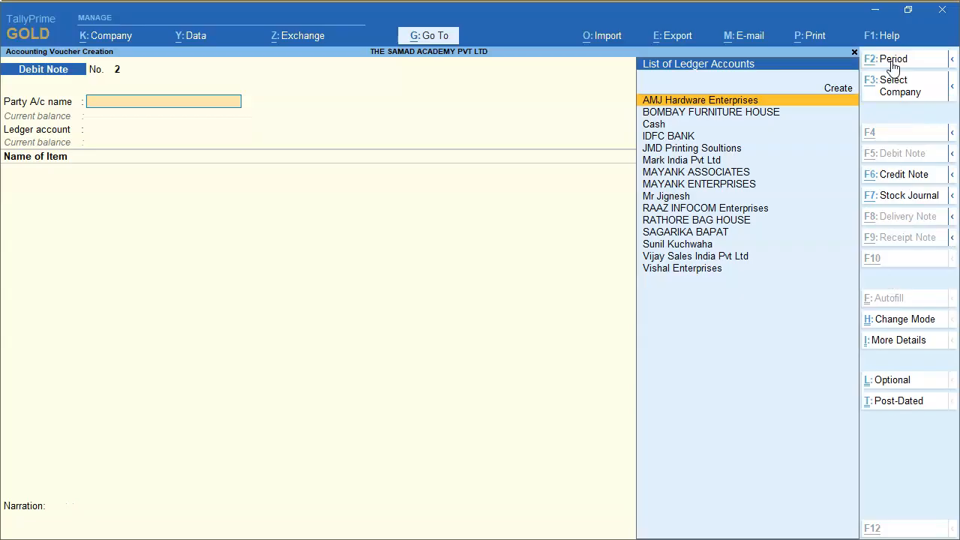
Step: Switch to the PowerPoint slide to review the Rathore Bag House credit note example, and return to TallyPrime
{"action": "key", "text": "alt+Tab"}
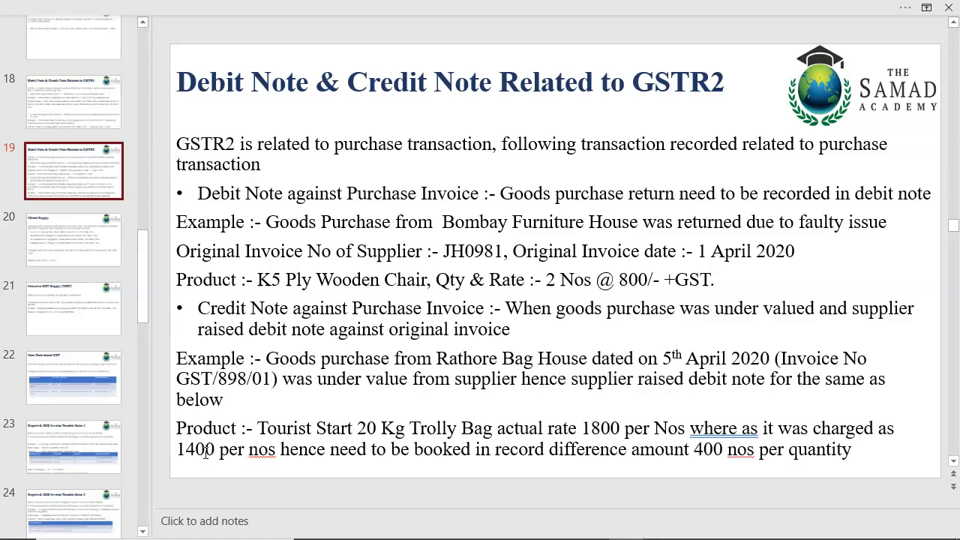
{"action": "key", "text": "alt+Tab"}
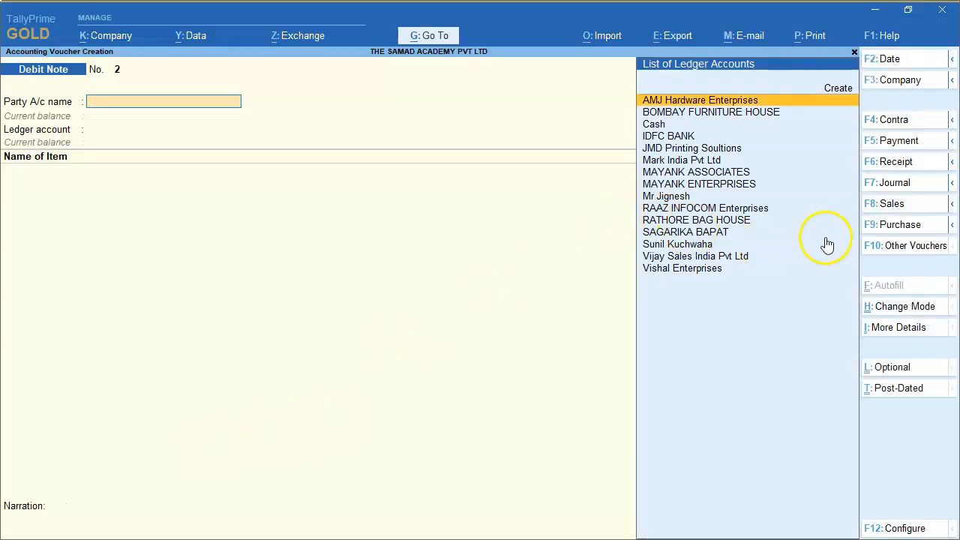
{"action": "left_click", "coordinate": [904, 250]}
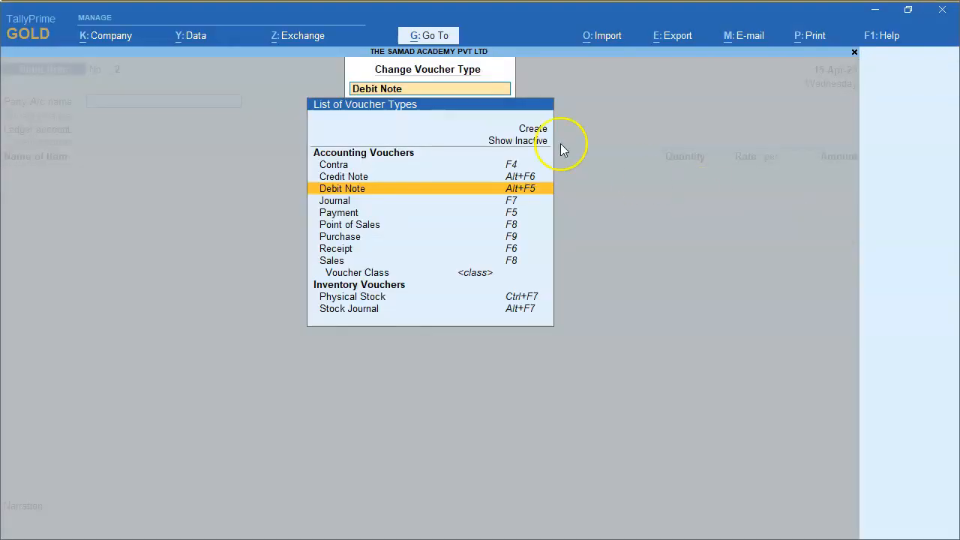
{"action": "left_click", "coordinate": [348, 177]}
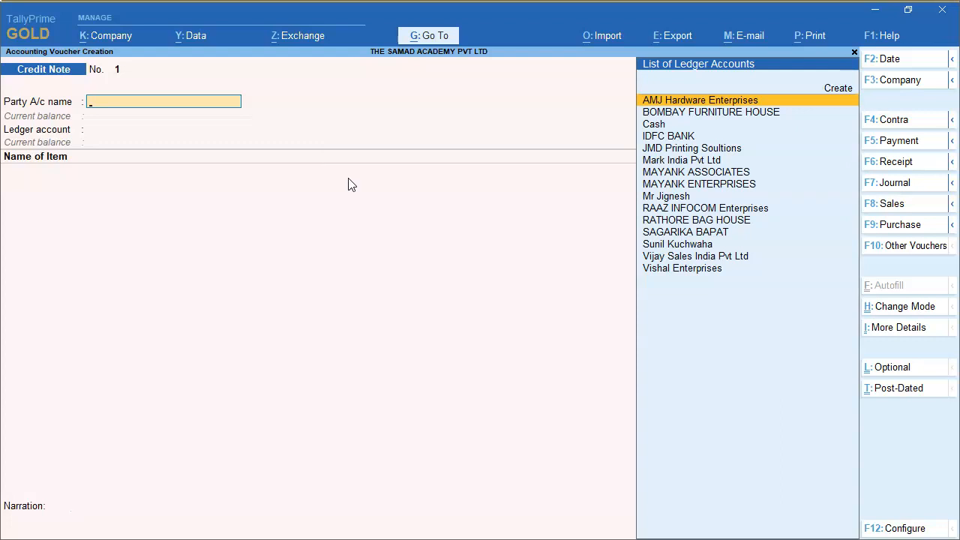
{"action": "key", "text": "Escape"}
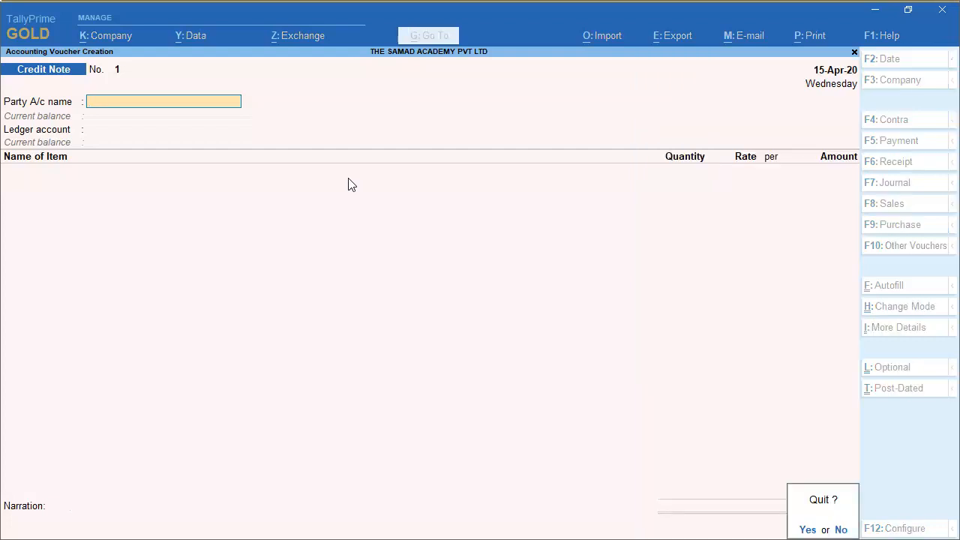
{"action": "key", "text": "y"}
Step: Open the RATHORE BAG HOUSE ledger vouchers and bring up its purchase voucher dated 5-Apr-20
{"action": "type", "text": "dal"}
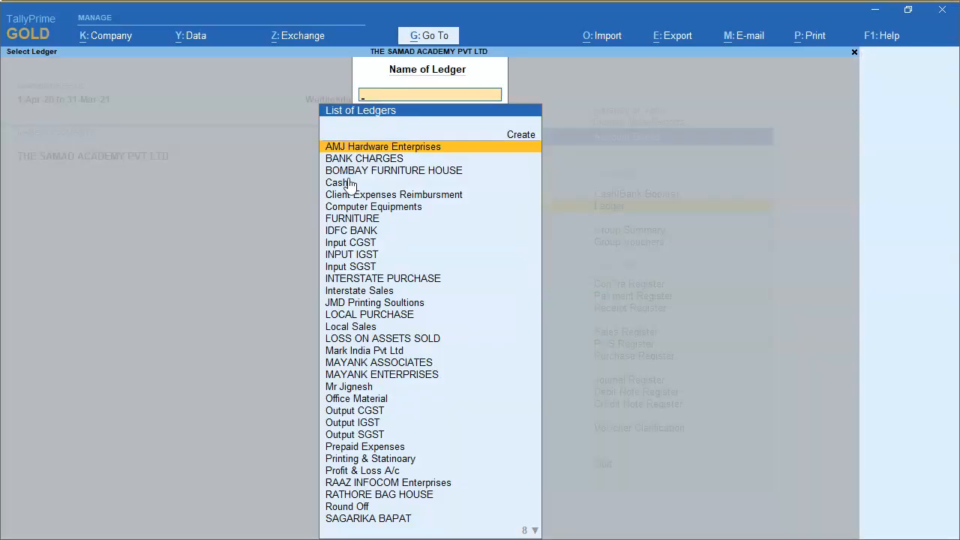
{"action": "type", "text": "RAT"}
{"action": "key", "text": "Return"}
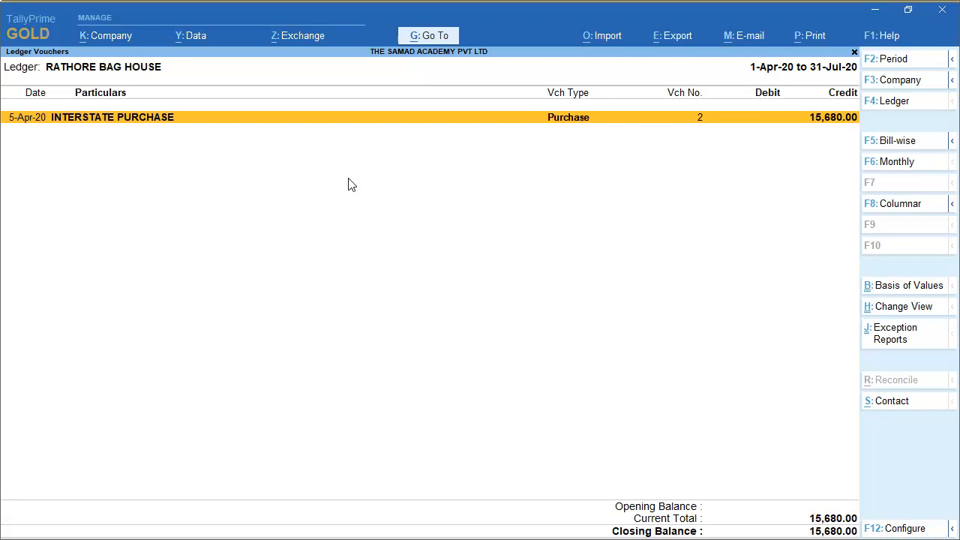
{"action": "key", "text": "Return"}
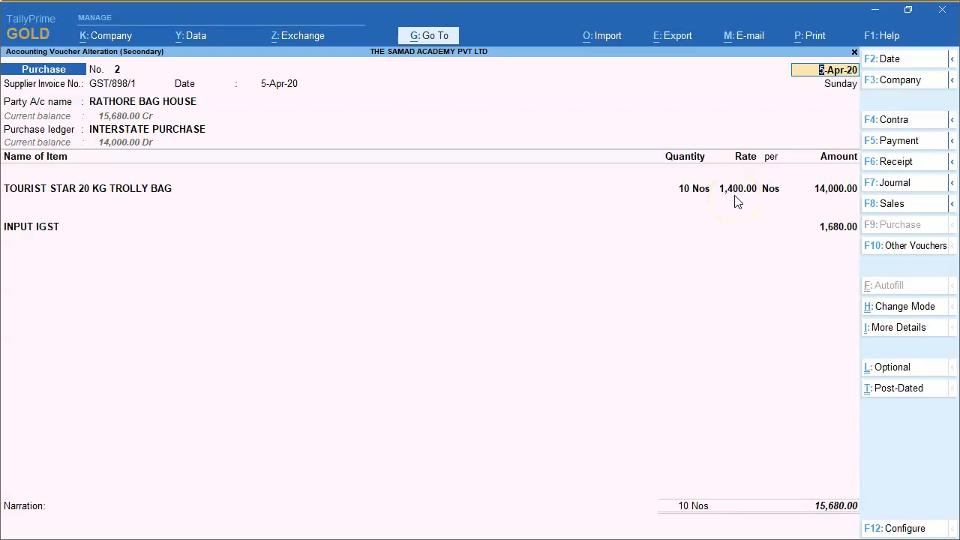
Step: Copy the supplier invoice number GST/898/1 from the purchase voucher and return to the ledger vouchers
{"action": "left_click", "coordinate": [712, 201]}
{"action": "key", "text": "Return"}
{"action": "key", "text": "ctrl"}
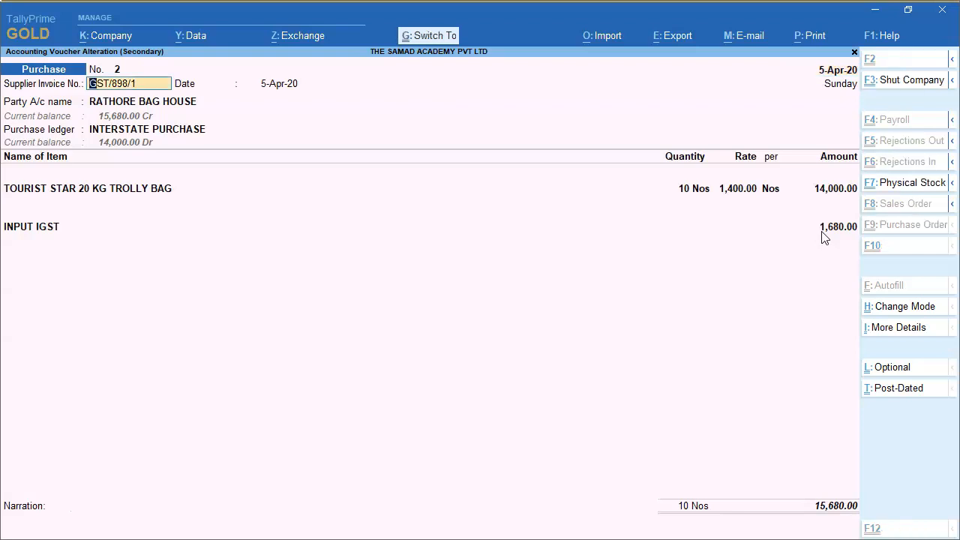
{"action": "key", "text": "Escape"}
{"action": "key", "text": "Escape"}
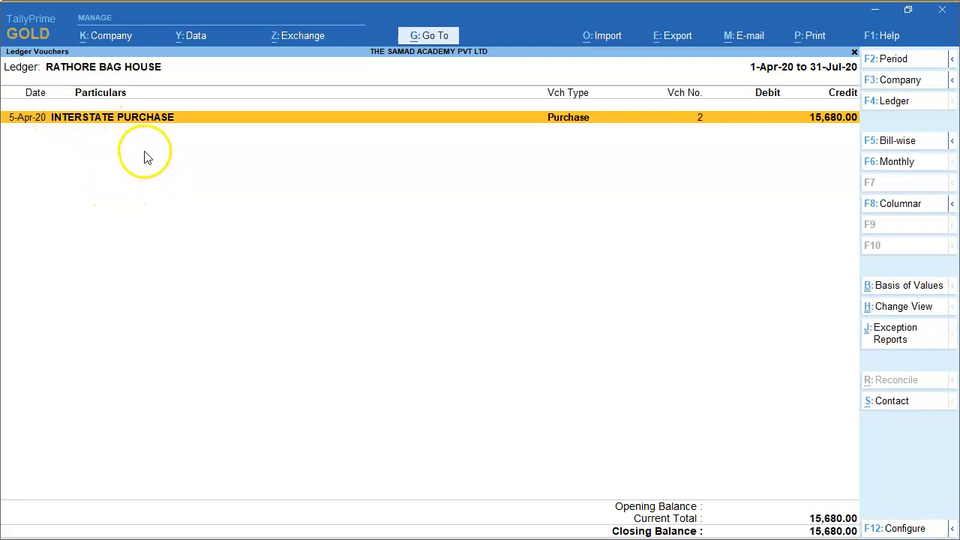
Step: Add a new voucher from the ledger report, change its type to Credit Note and date it 20-4
{"action": "key", "text": "alt+a"}
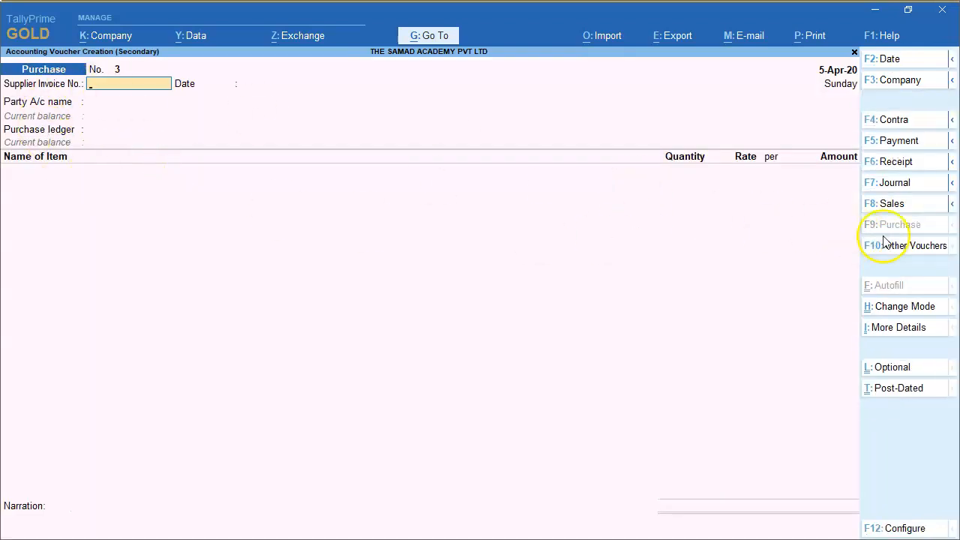
{"action": "left_click", "coordinate": [903, 247]}
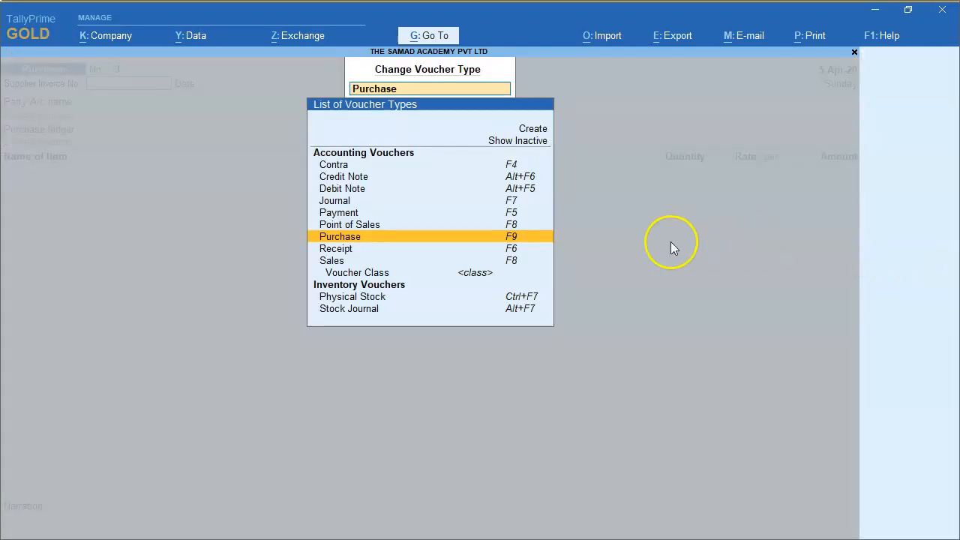
{"action": "left_click", "coordinate": [347, 182]}
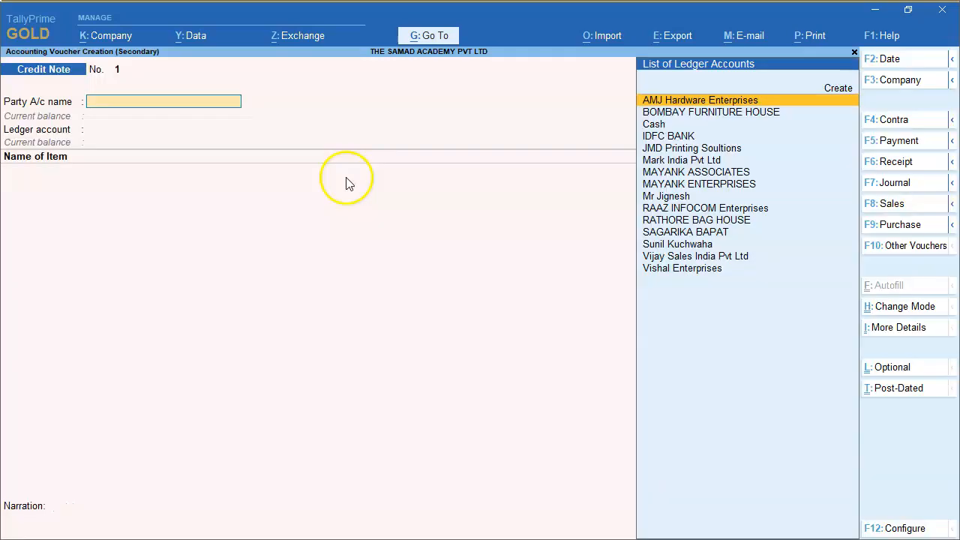
{"action": "left_click", "coordinate": [890, 66]}
{"action": "type", "text": "20-4"}
{"action": "key", "text": "Return"}
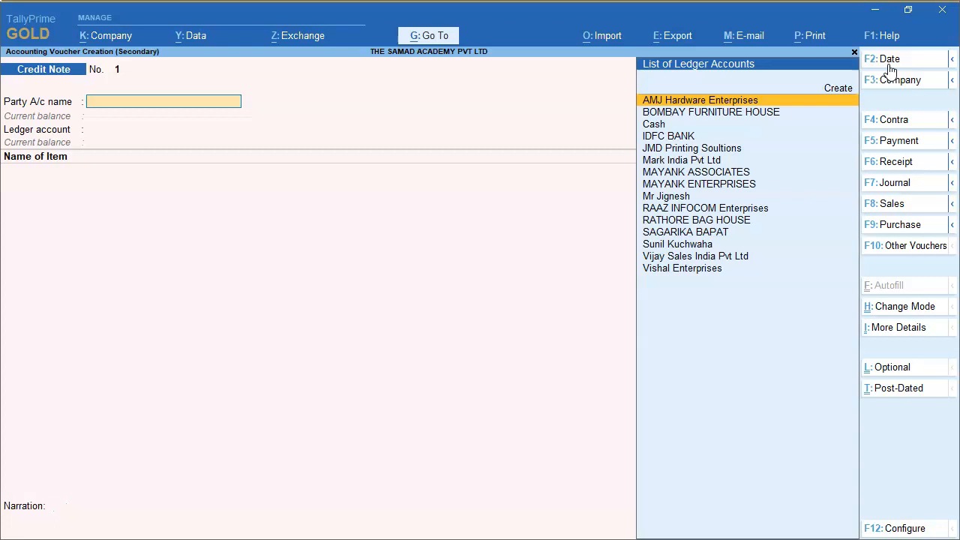
Step: Provide the original invoice details with the copied invoice number GST/898/1 and date 5-4
{"action": "left_click", "coordinate": [896, 330]}
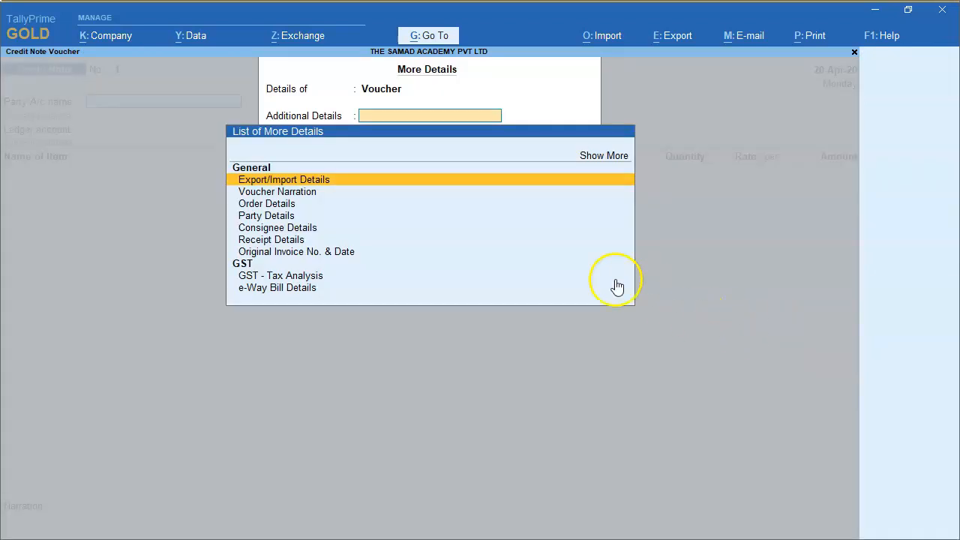
{"action": "left_click", "coordinate": [326, 254]}
{"action": "key", "text": "ctrl+alt+v"}
{"action": "key", "text": "Return"}
{"action": "type", "text": "5-4"}
{"action": "key", "text": "Return"}
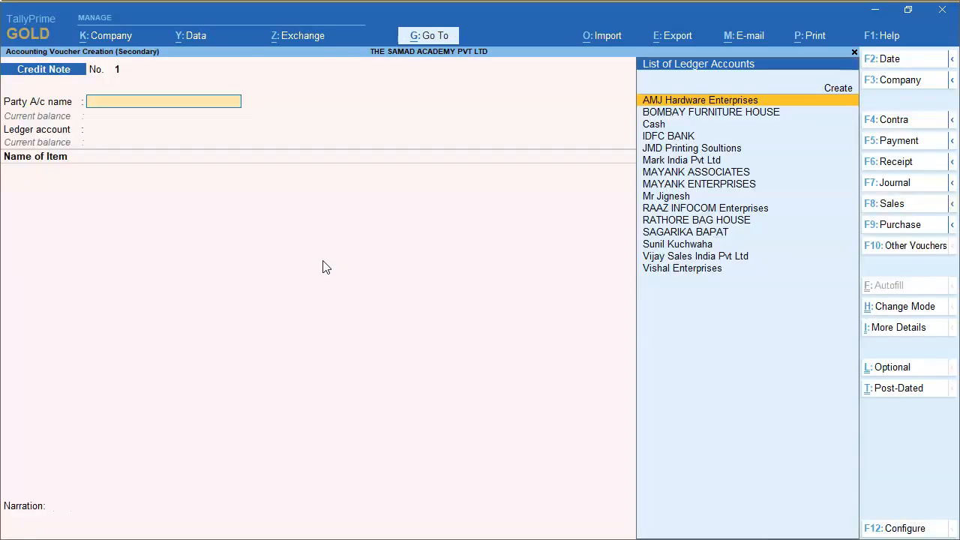
Step: Change the credit note's voucher mode to Accounting Invoice
{"action": "left_click", "coordinate": [880, 315]}
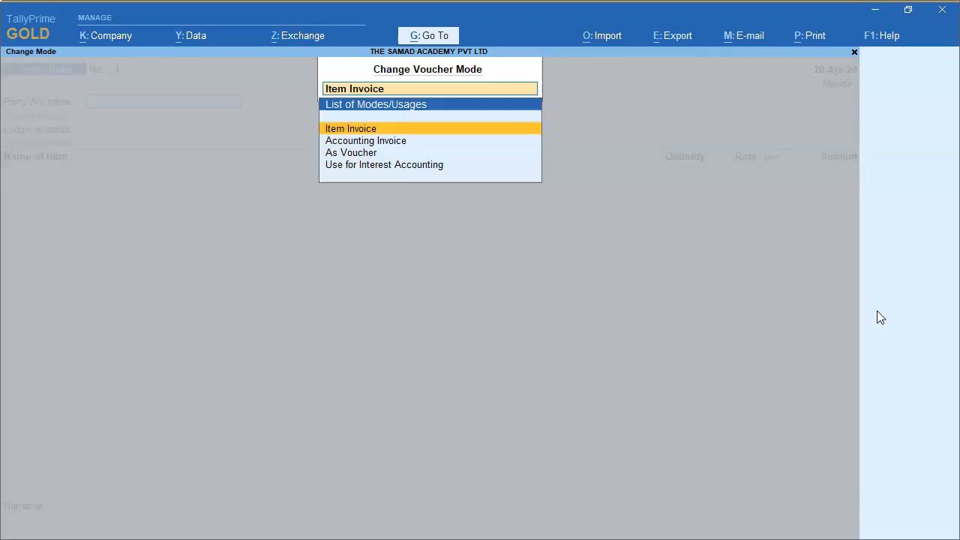
{"action": "key", "text": "Down"}
{"action": "key", "text": "Return"}
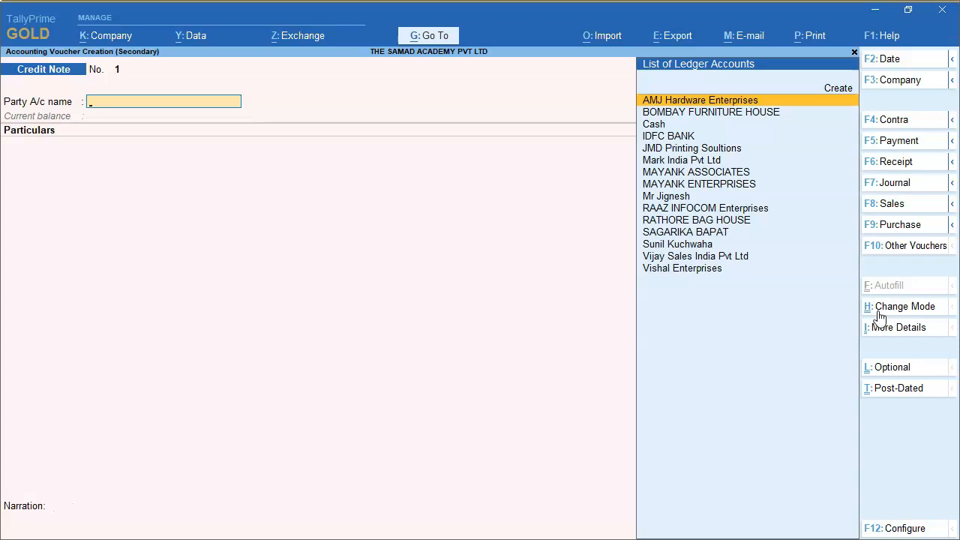
Step: Select RATHORE BAG HOUSE as the party account and accept its party details
{"action": "type", "text": "R"}
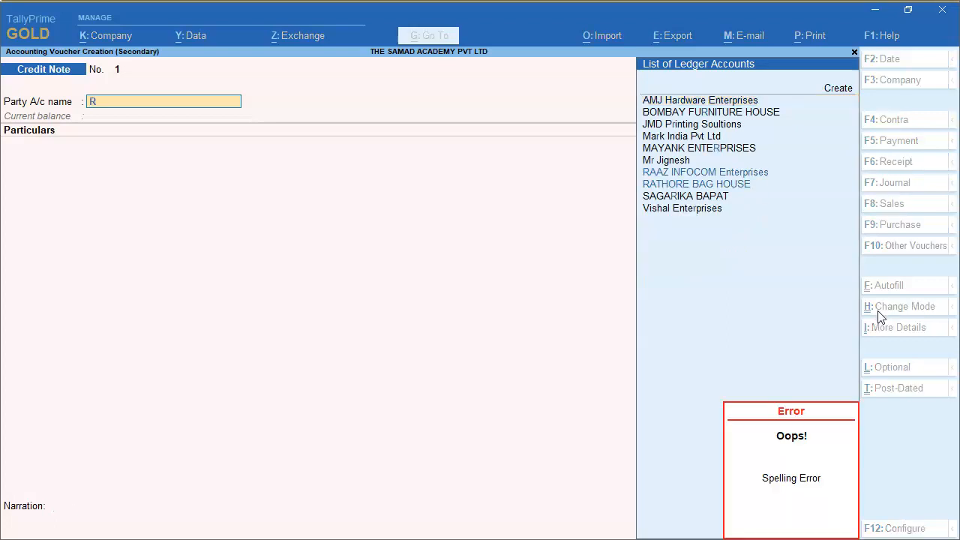
{"action": "type", "text": "A"}
{"action": "key", "text": "Down"}
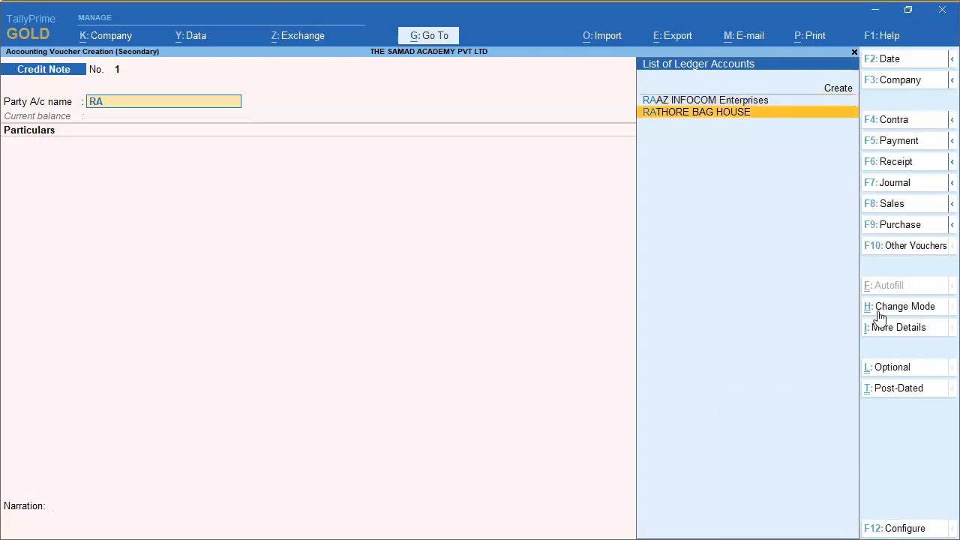
{"action": "key", "text": "Return"}
{"action": "key", "text": "Return"}
{"action": "key", "text": "ctrl+a"}
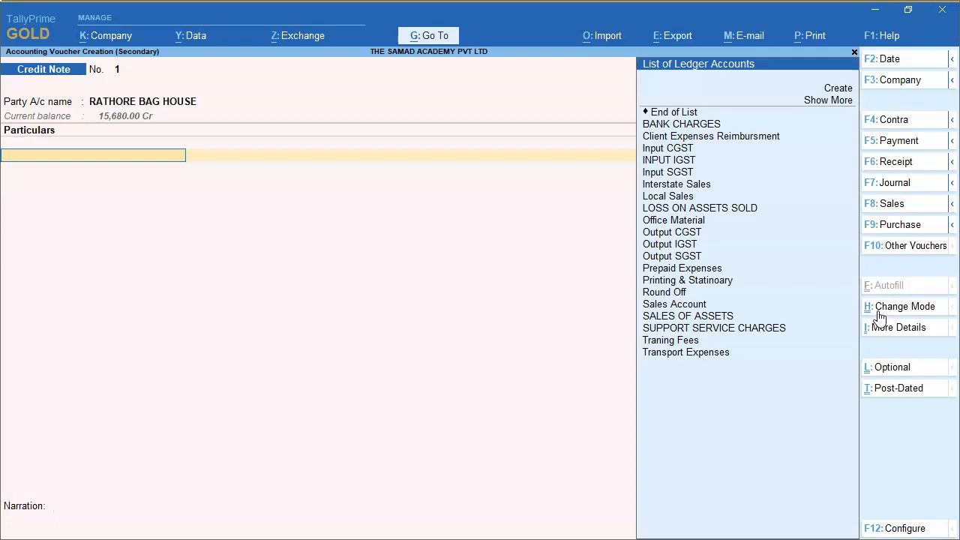
Step: Add the INTERSTATE PURCHASE ledger to the credit note with an amount of 4000
{"action": "type", "text": "PURC"}
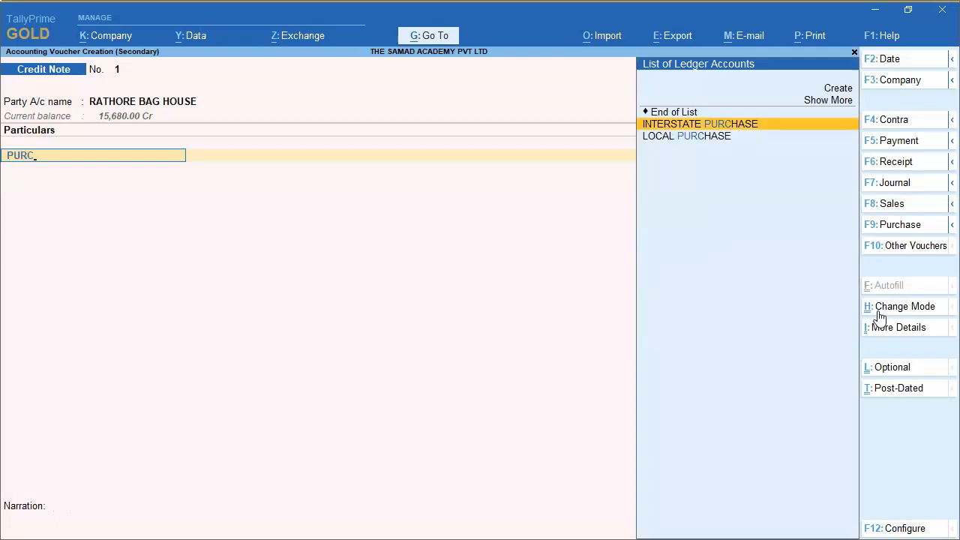
{"action": "key", "text": "Return"}
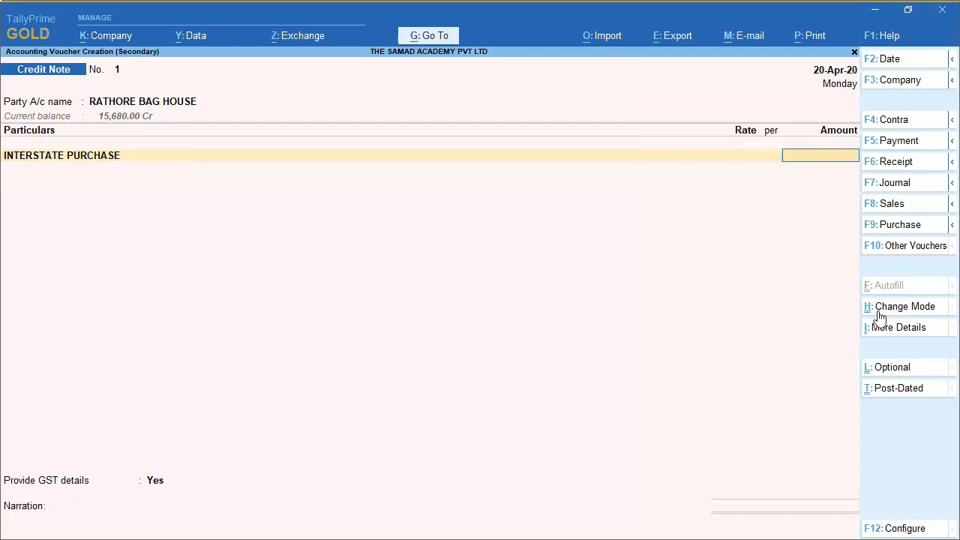
{"action": "type", "text": "4000"}
{"action": "key", "text": "Return"}
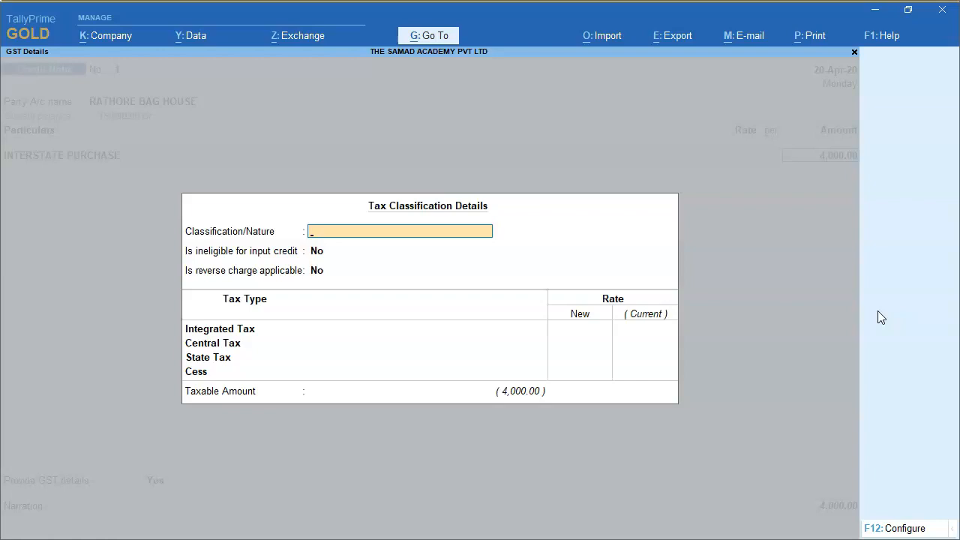
Step: Classify the purchase line as Interstate Purchase Taxable with an integrated tax rate of 18%
{"action": "type", "text": "INTER"}
{"action": "key", "text": "Down"}
{"action": "key", "text": "Down"}
{"action": "key", "text": "Down"}
{"action": "key", "text": "Down"}
{"action": "key", "text": "Down"}
{"action": "key", "text": "Down"}
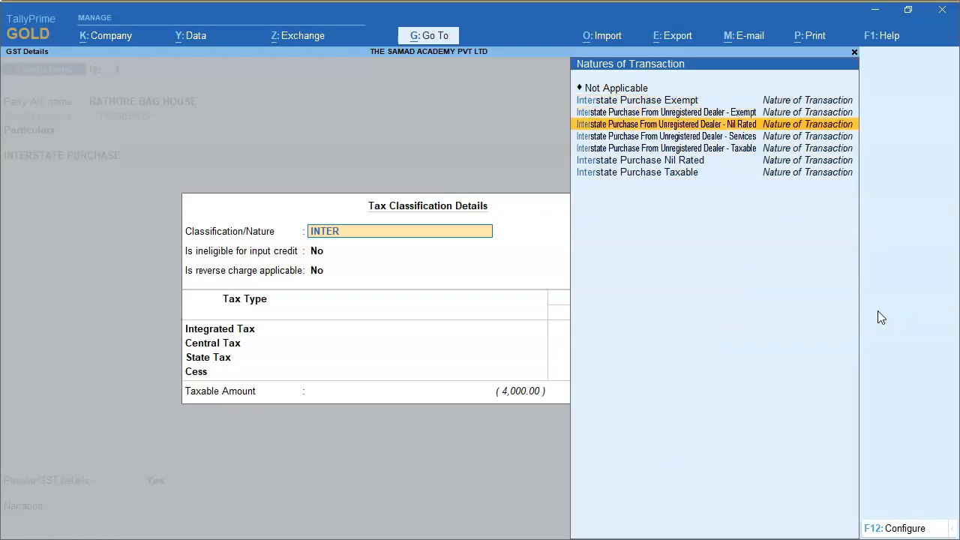
{"action": "key", "text": "Return"}
{"action": "key", "text": "Return"}
{"action": "key", "text": "Return"}
{"action": "type", "text": "18"}
{"action": "key", "text": "Return"}
{"action": "key", "text": "Return"}
{"action": "key", "text": "Return"}
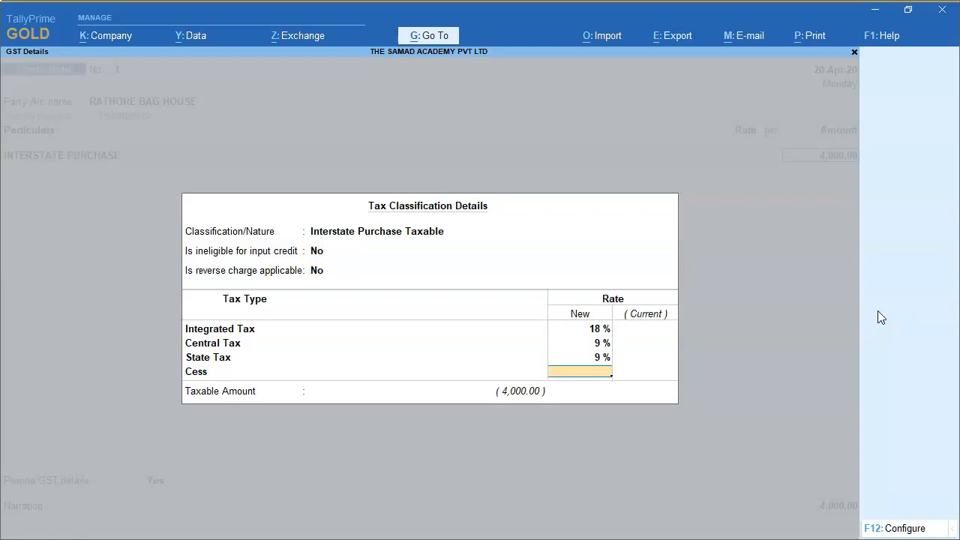
{"action": "key", "text": "Return"}
{"action": "key", "text": "Return"}
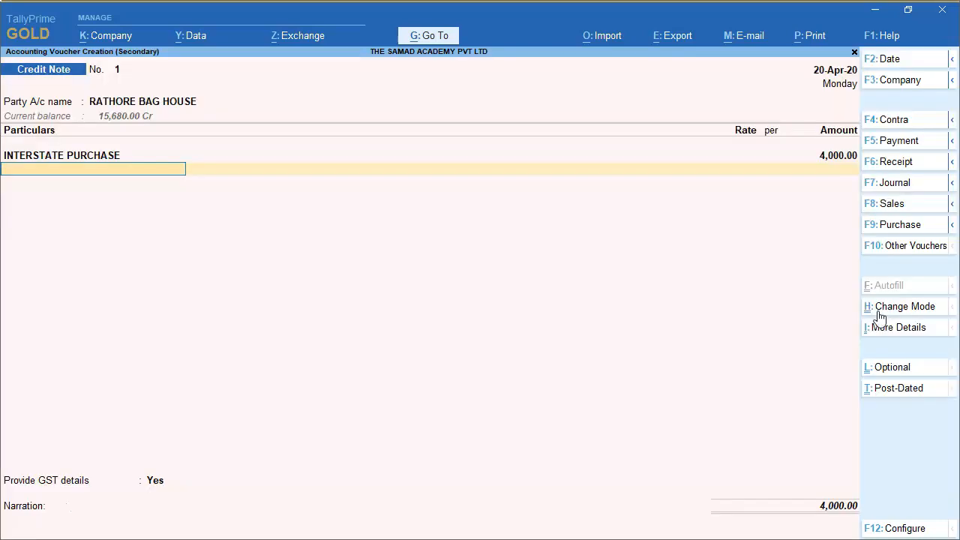
Step: Add the INPUT IGST tax ledger below the purchase line and finish the ledger entries
{"action": "type", "text": "INPU"}
{"action": "key", "text": "Down"}
{"action": "key", "text": "Down"}
{"action": "key", "text": "Return"}
{"action": "key", "text": "Return"}
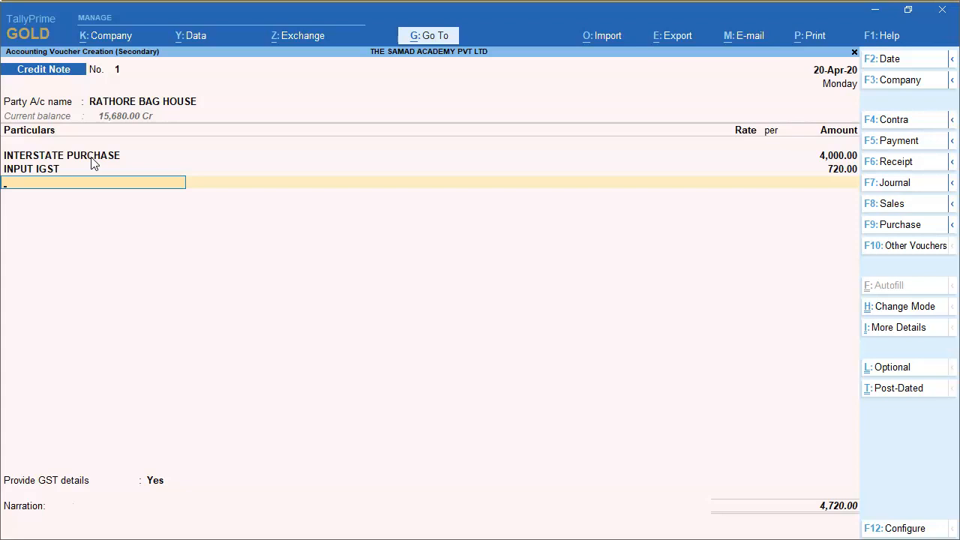
{"action": "key", "text": "Return"}
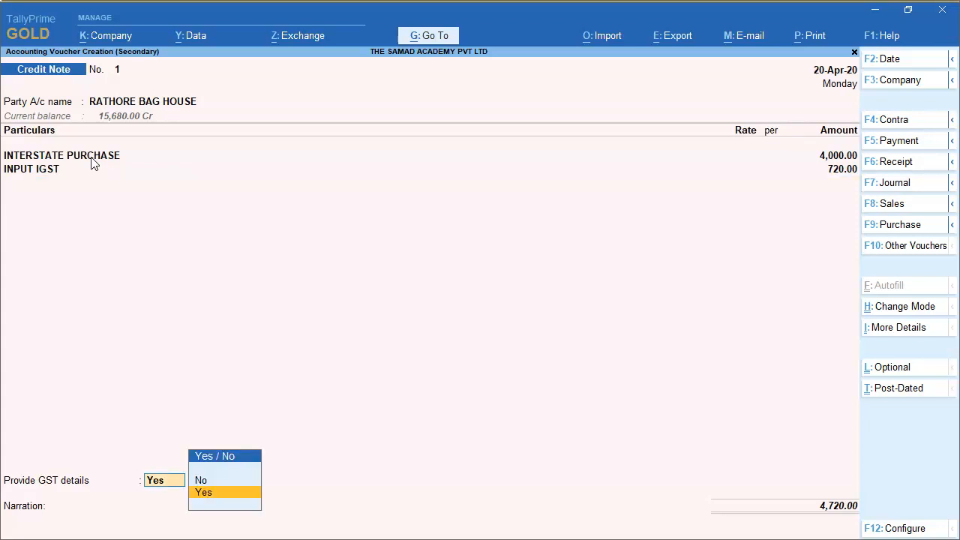
Step: Provide the GST details with reason 04-Correction in Invoice, supplier's note number DN5252 and date 20-4
{"action": "key", "text": "Return"}
{"action": "key", "text": "Down"}
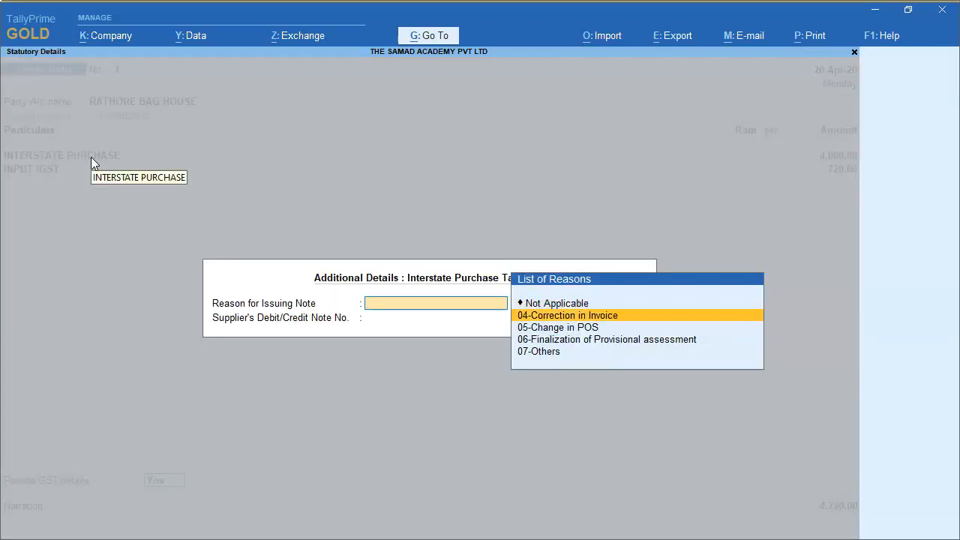
{"action": "key", "text": "Return"}
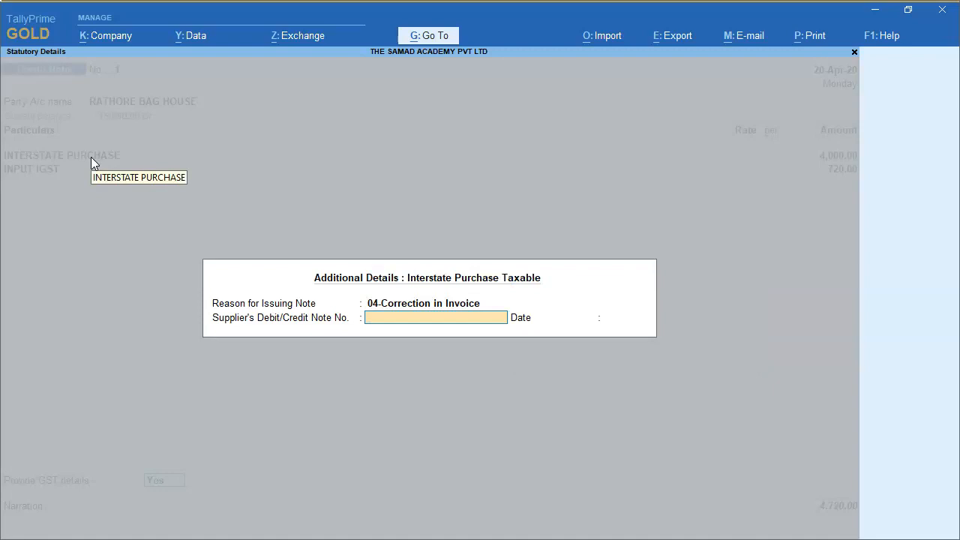
{"action": "type", "text": "DN5252"}
{"action": "key", "text": "Return"}
{"action": "type", "text": "5"}
{"action": "key", "text": "BackSpace"}
{"action": "type", "text": "20-4"}
{"action": "key", "text": "Return"}
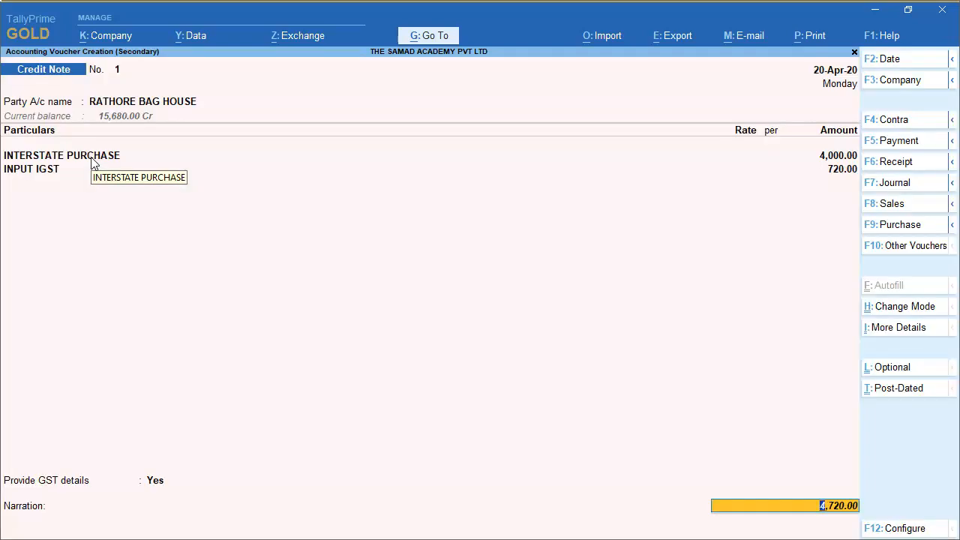
Step: Adjust 4,720.00 Cr against bill reference GST/898/1 and save the credit note, accepting the modified tax details
{"action": "key", "text": "Return"}
{"action": "key", "text": "Down"}
{"action": "key", "text": "Up"}
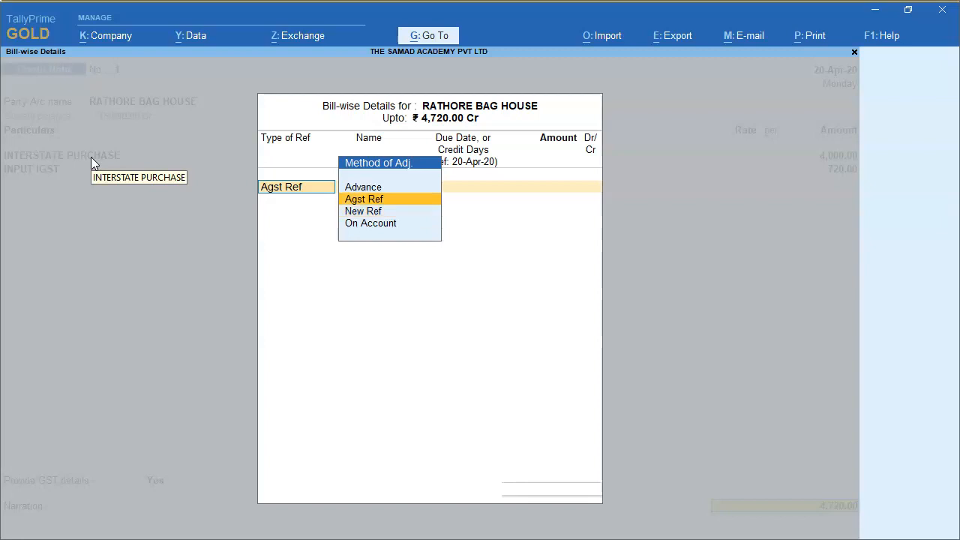
{"action": "key", "text": "Return"}
{"action": "key", "text": "Return"}
{"action": "type", "text": "4,720"}
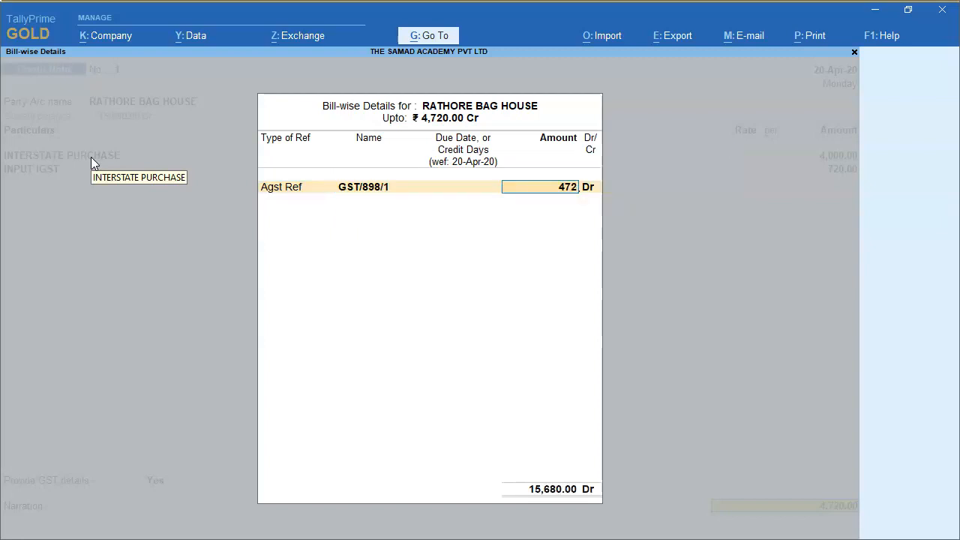
{"action": "key", "text": "Return"}
{"action": "key", "text": "Return"}
{"action": "key", "text": "BackSpace"}
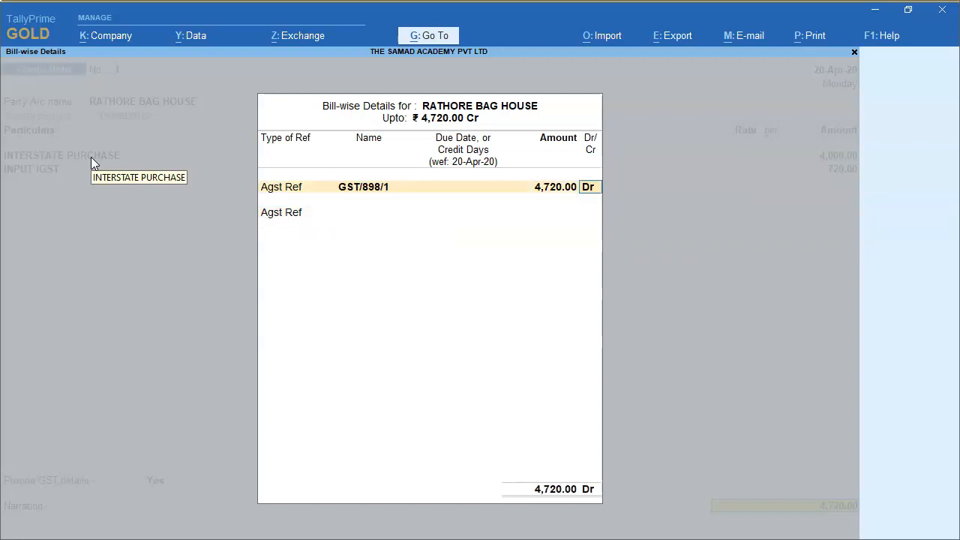
{"action": "type", "text": "CR"}
{"action": "key", "text": "Return"}
{"action": "key", "text": "Return"}
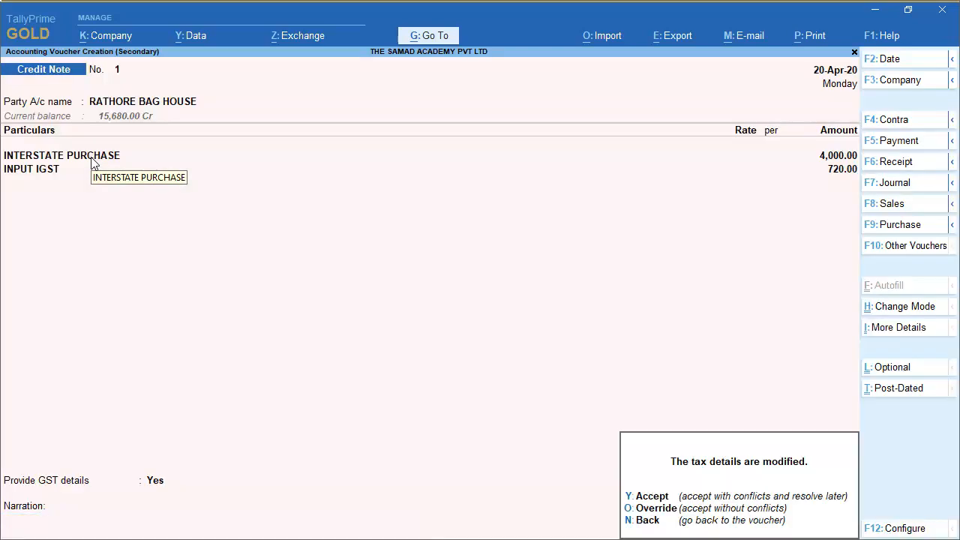
{"action": "key", "text": "y"}
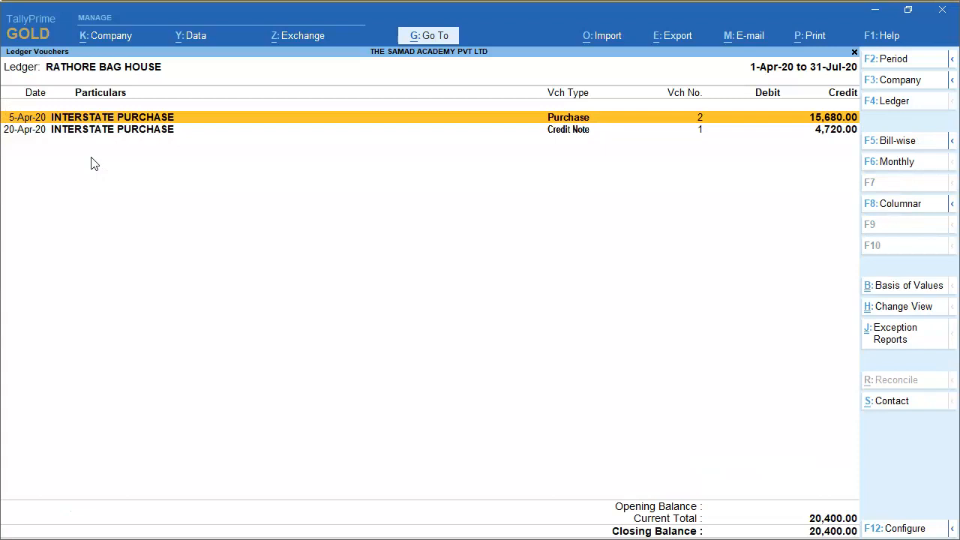